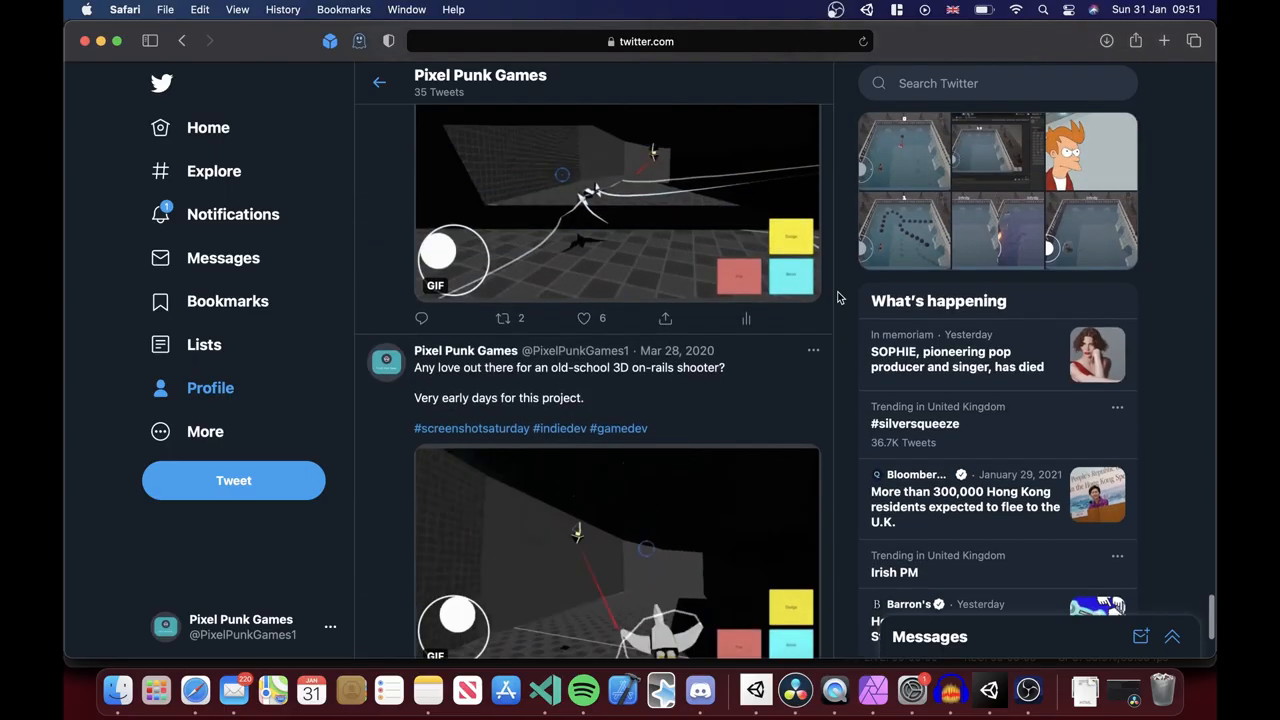
scroll(838, 296, "up", 5)
scroll(838, 296, "up", 5)
scroll(838, 296, "up", 5)
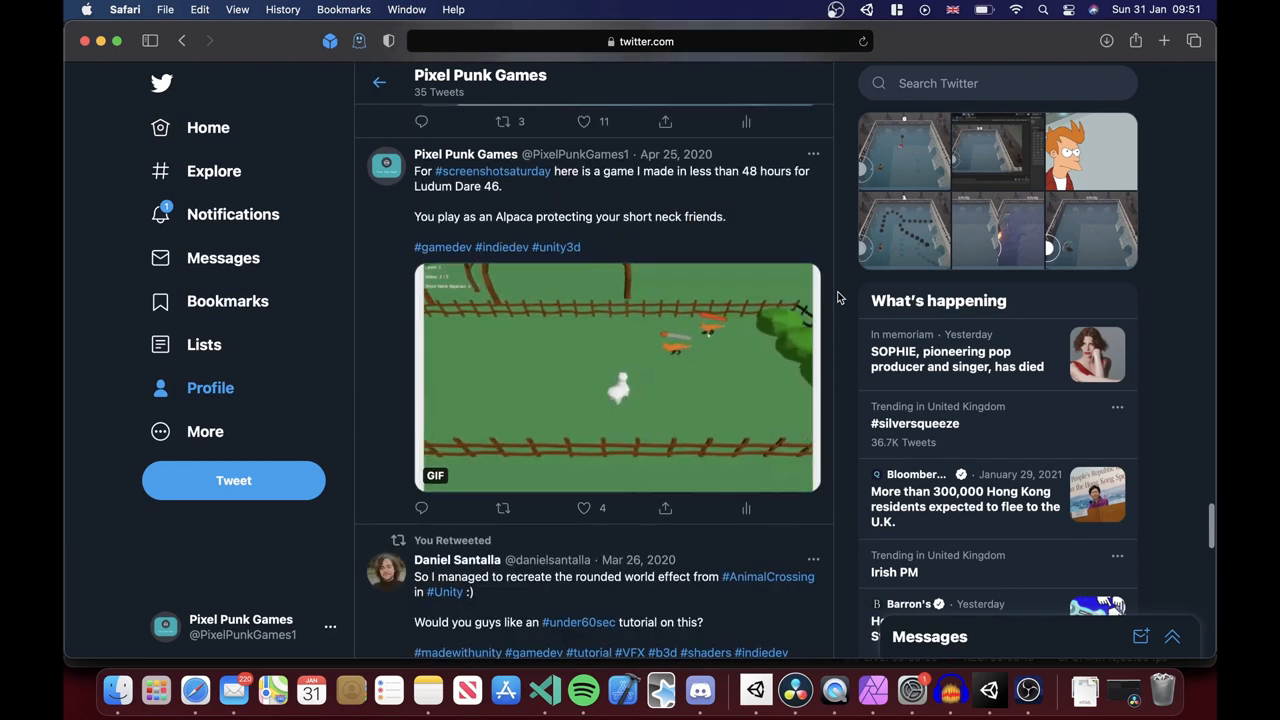
scroll(838, 296, "up", 5)
scroll(838, 296, "up", 3)
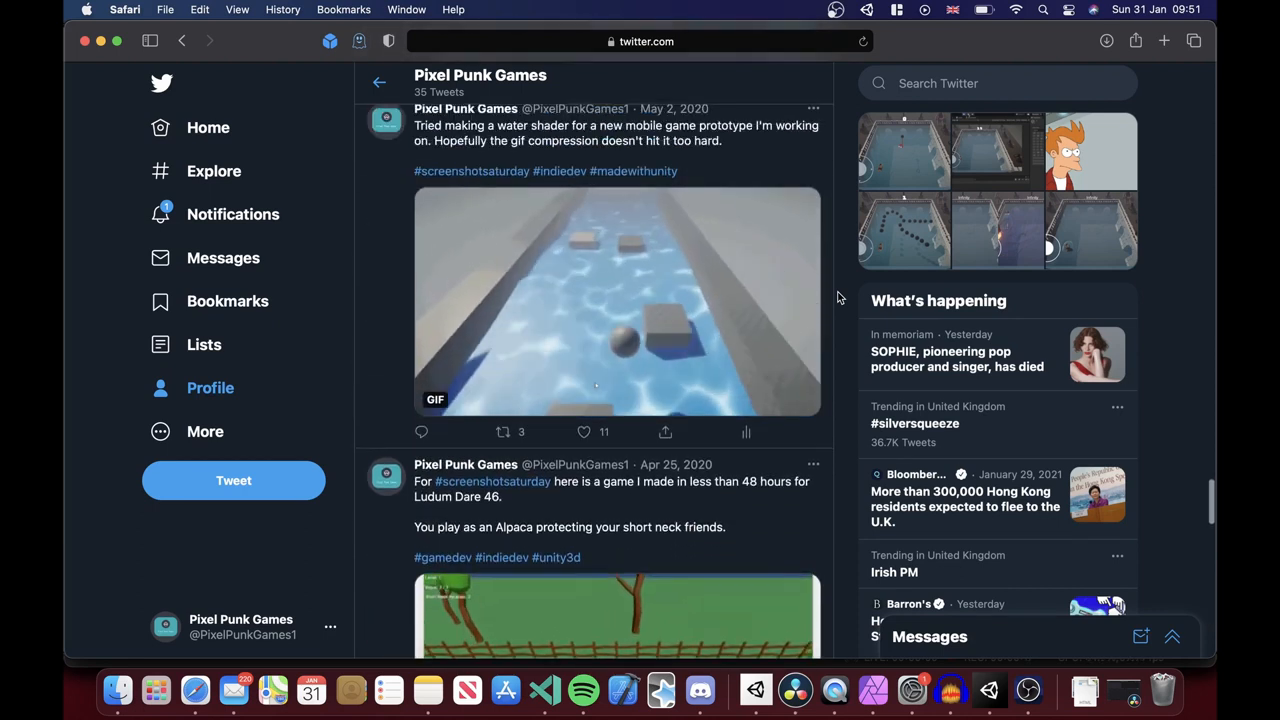
scroll(838, 296, "up", 5)
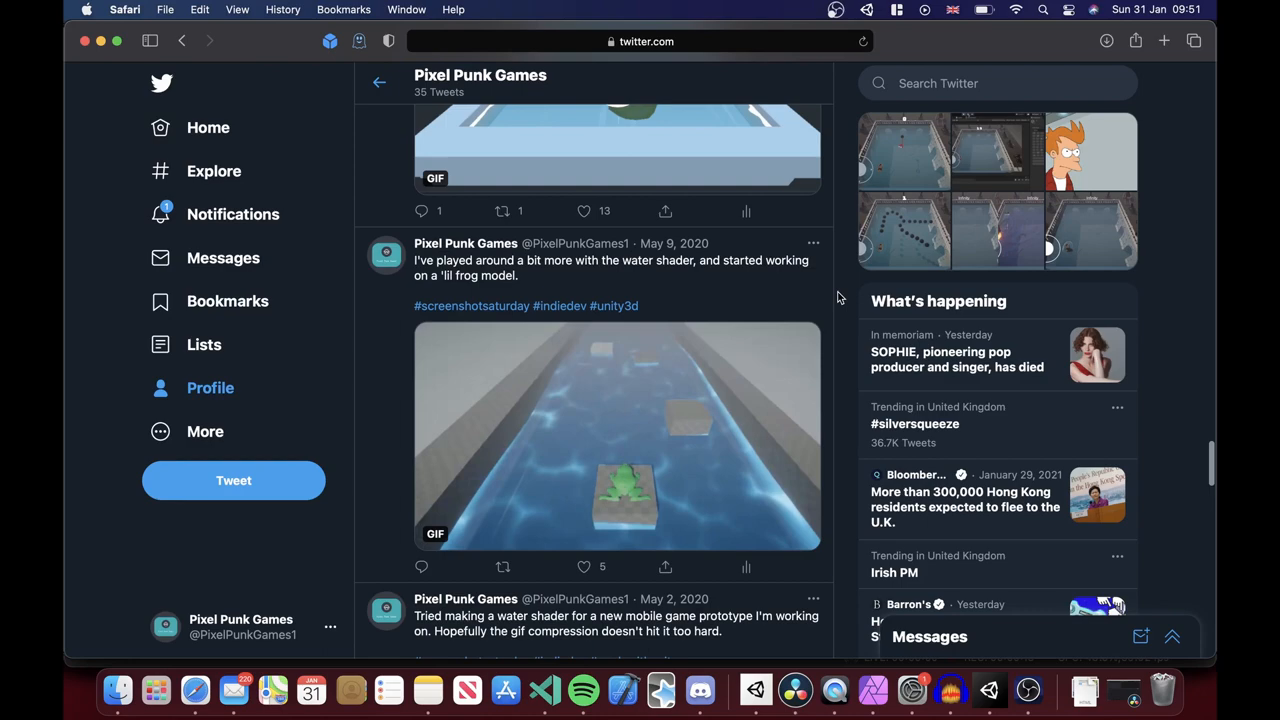
scroll(838, 296, "up", 5)
scroll(838, 296, "up", 2)
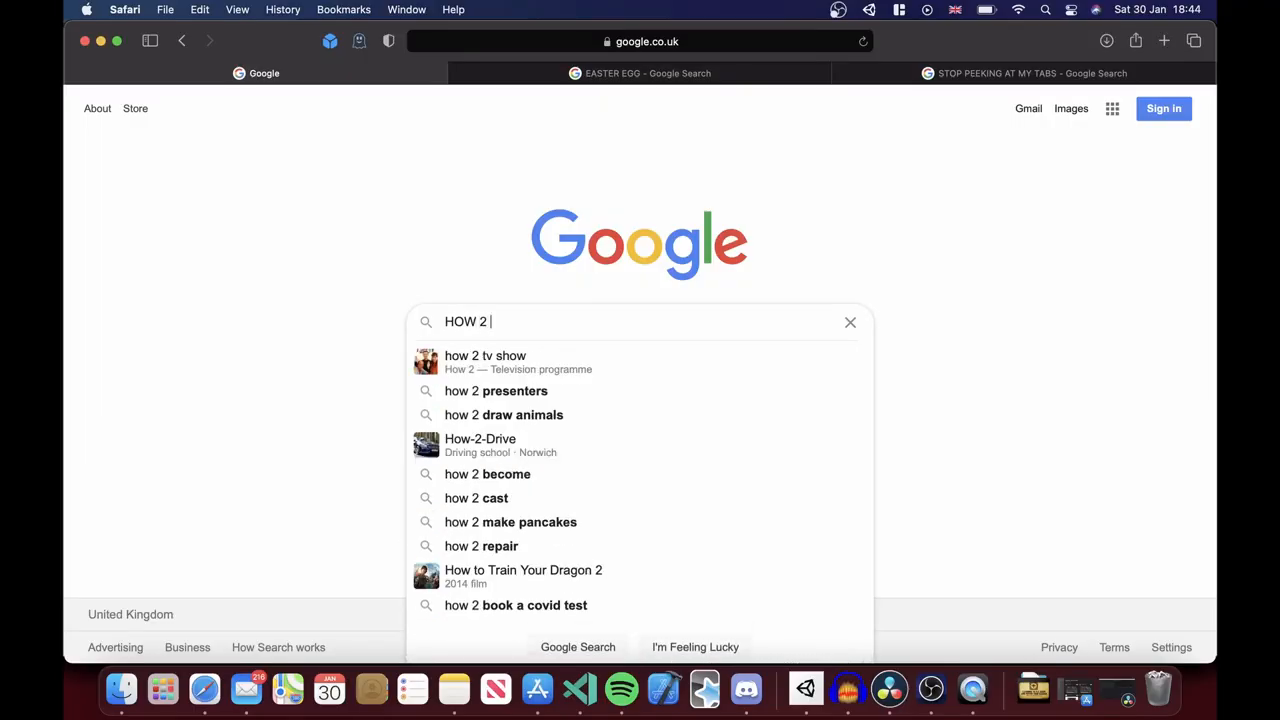
type("S??????")
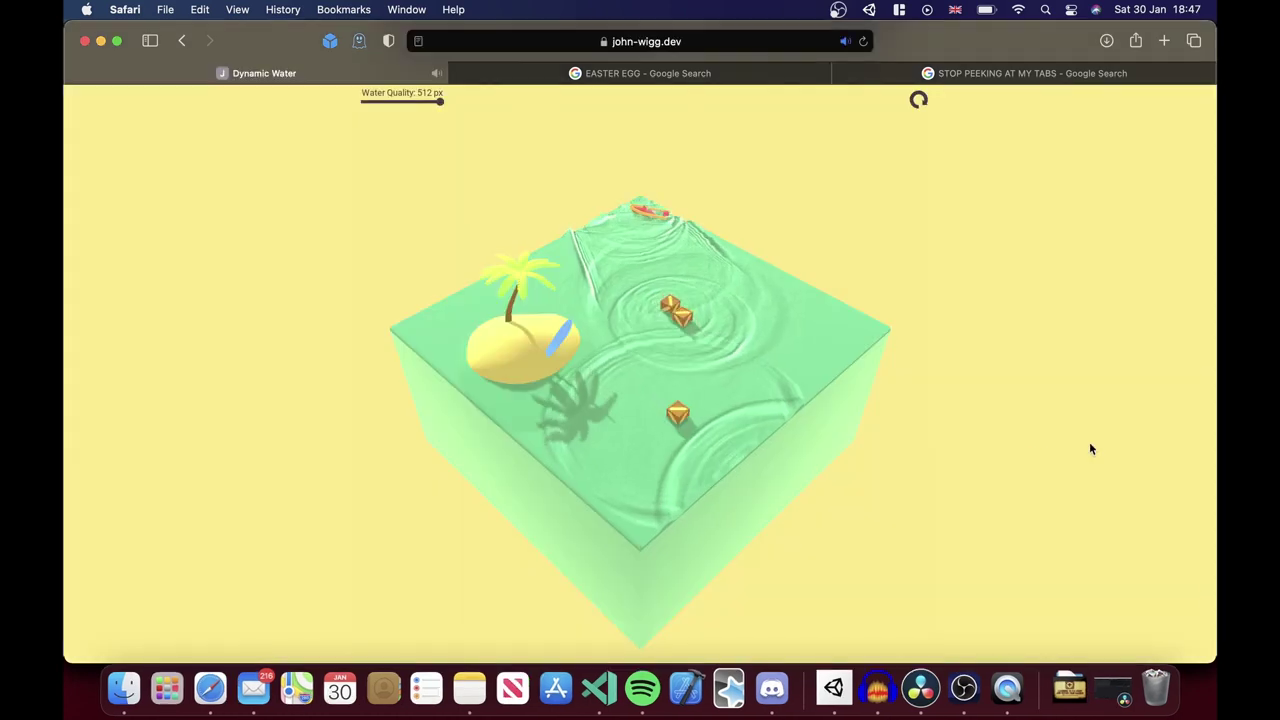
scroll(1178, 425, "down", 5)
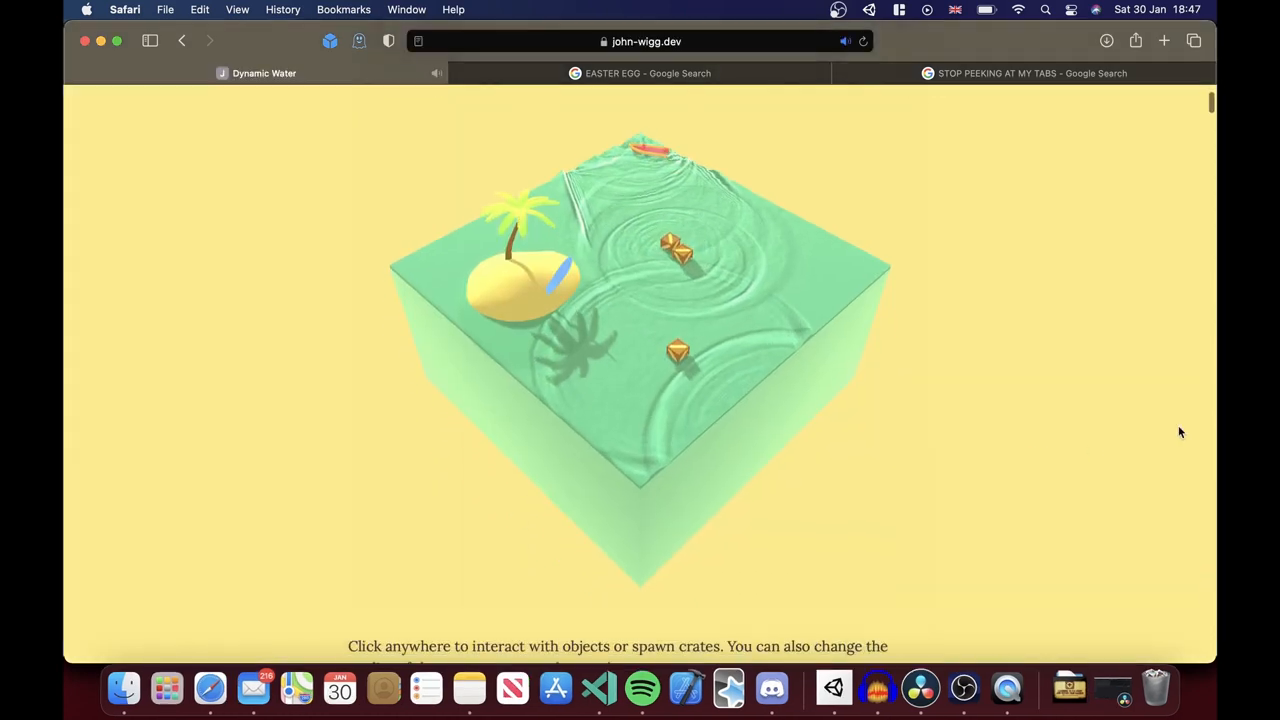
scroll(1178, 425, "down", 5)
scroll(1178, 425, "down", 8)
scroll(1178, 425, "down", 10)
scroll(1178, 425, "down", 4)
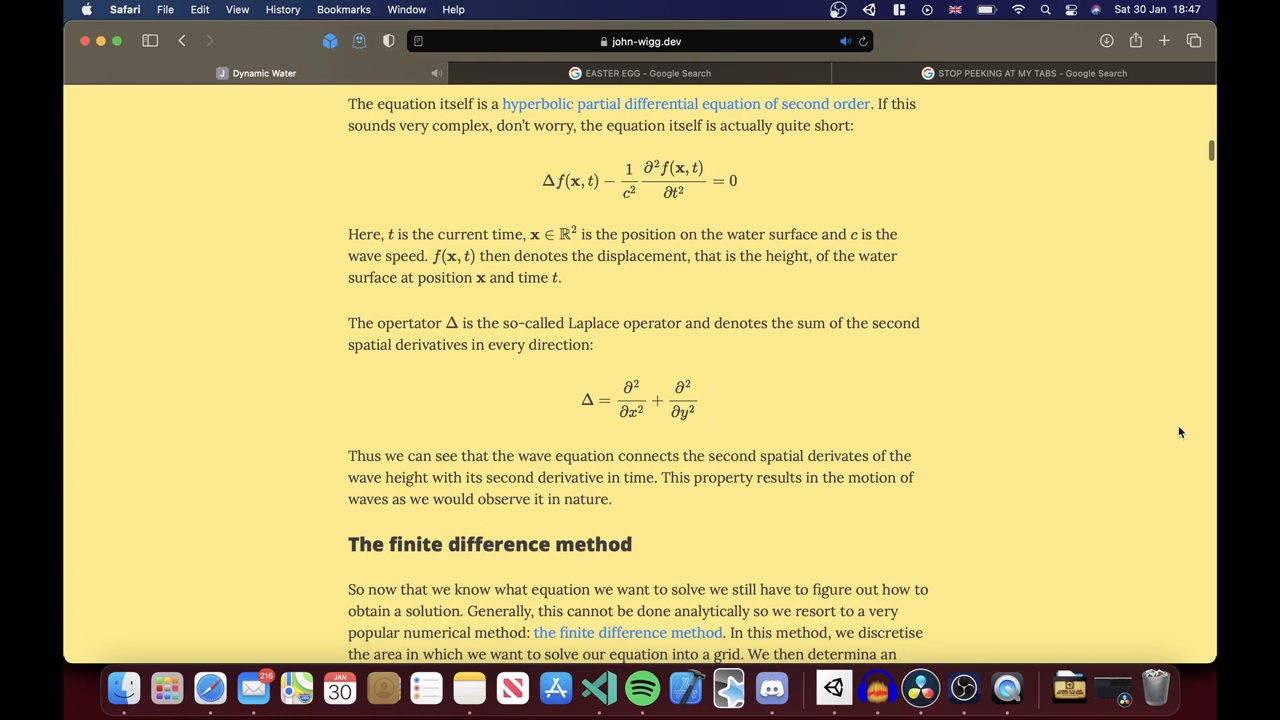
scroll(1178, 425, "down", 5)
scroll(1178, 425, "down", 6)
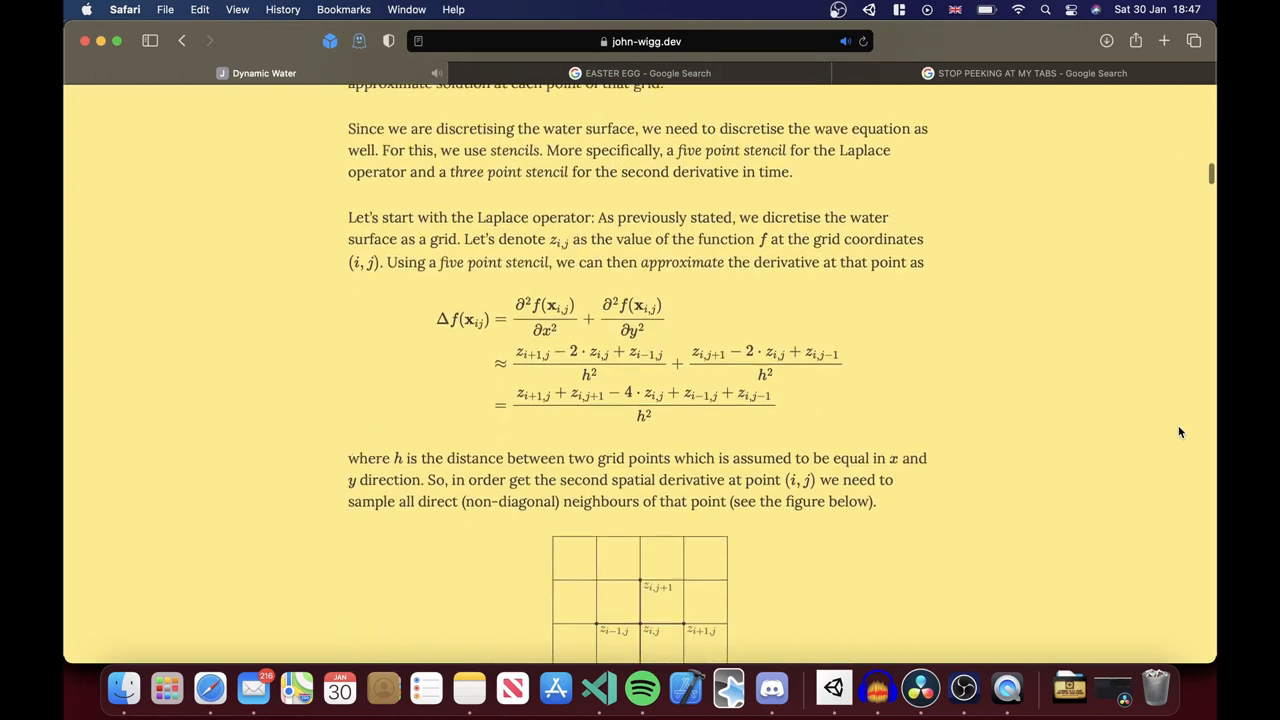
scroll(1178, 425, "down", 3)
scroll(1178, 425, "down", 5)
scroll(1178, 425, "down", 8)
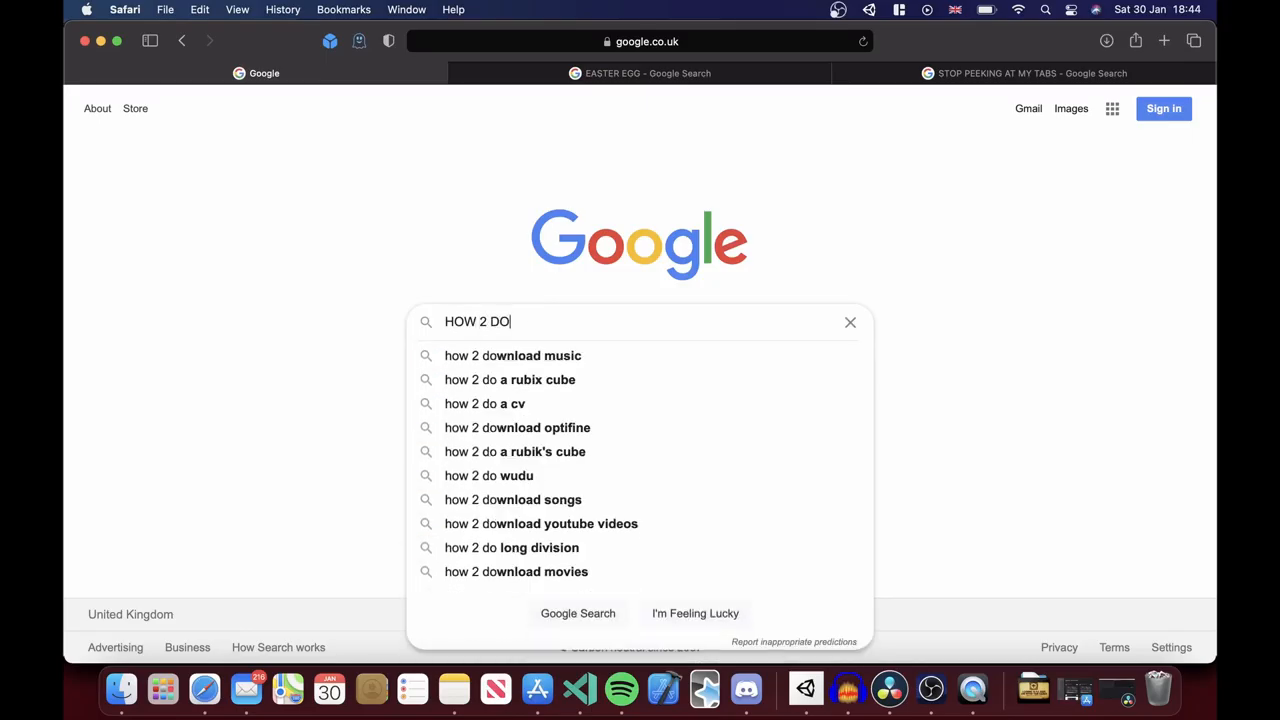
type(" DIS.......UN")
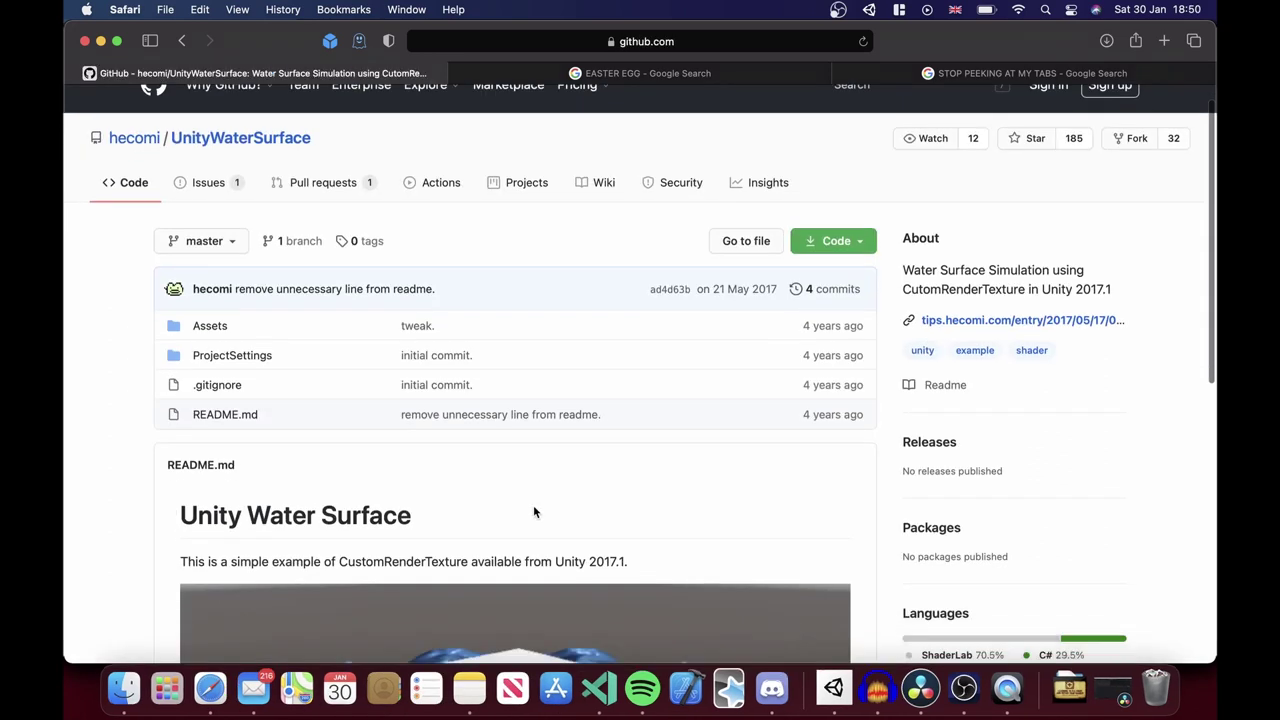
scroll(533, 505, "down", 2)
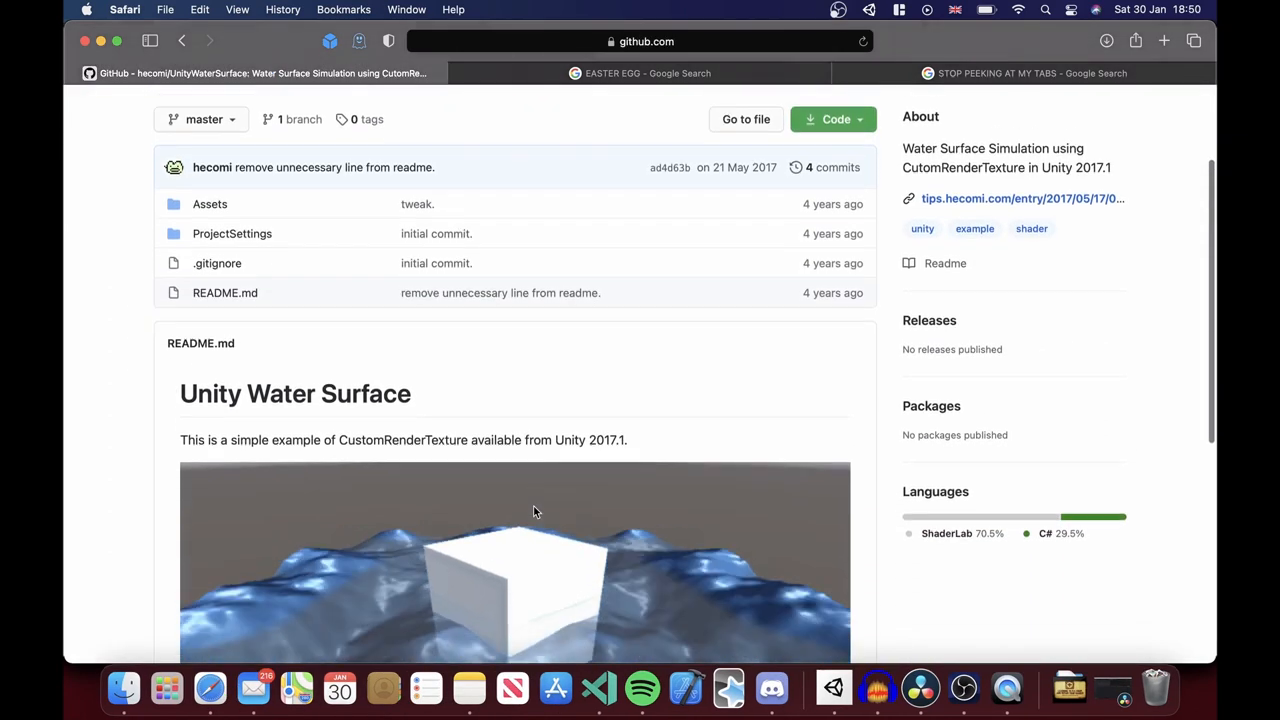
scroll(533, 505, "down", 2)
scroll(535, 513, "down", 3)
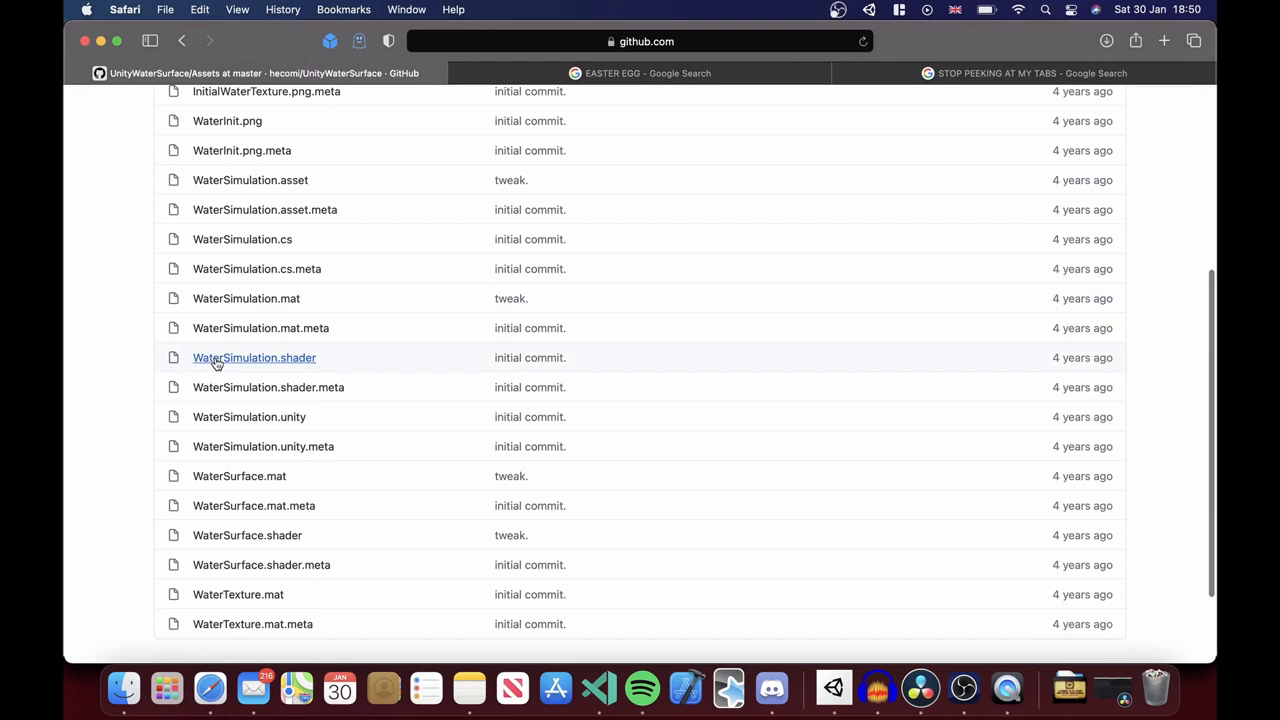
Review the WaterSimulation.shader source, highlighting the frag update function body
left_click(236, 358)
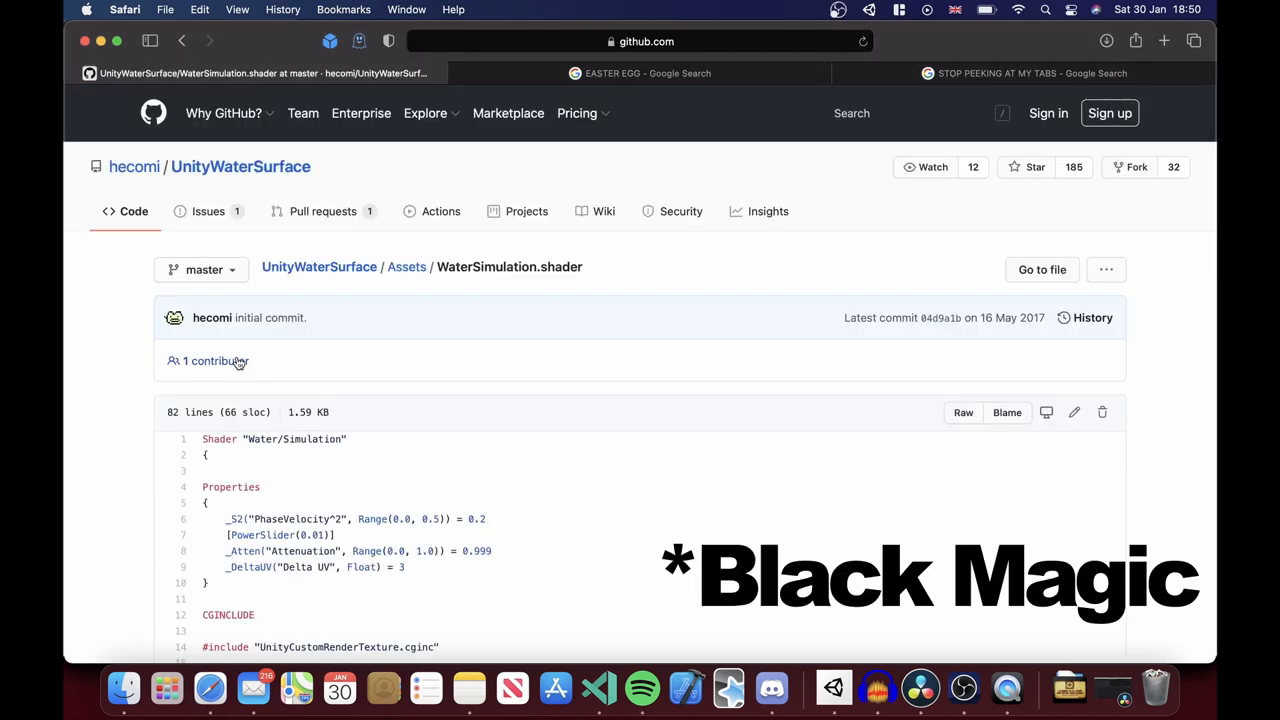
scroll(239, 362, "down", 5)
scroll(239, 362, "down", 5)
scroll(239, 362, "down", 2)
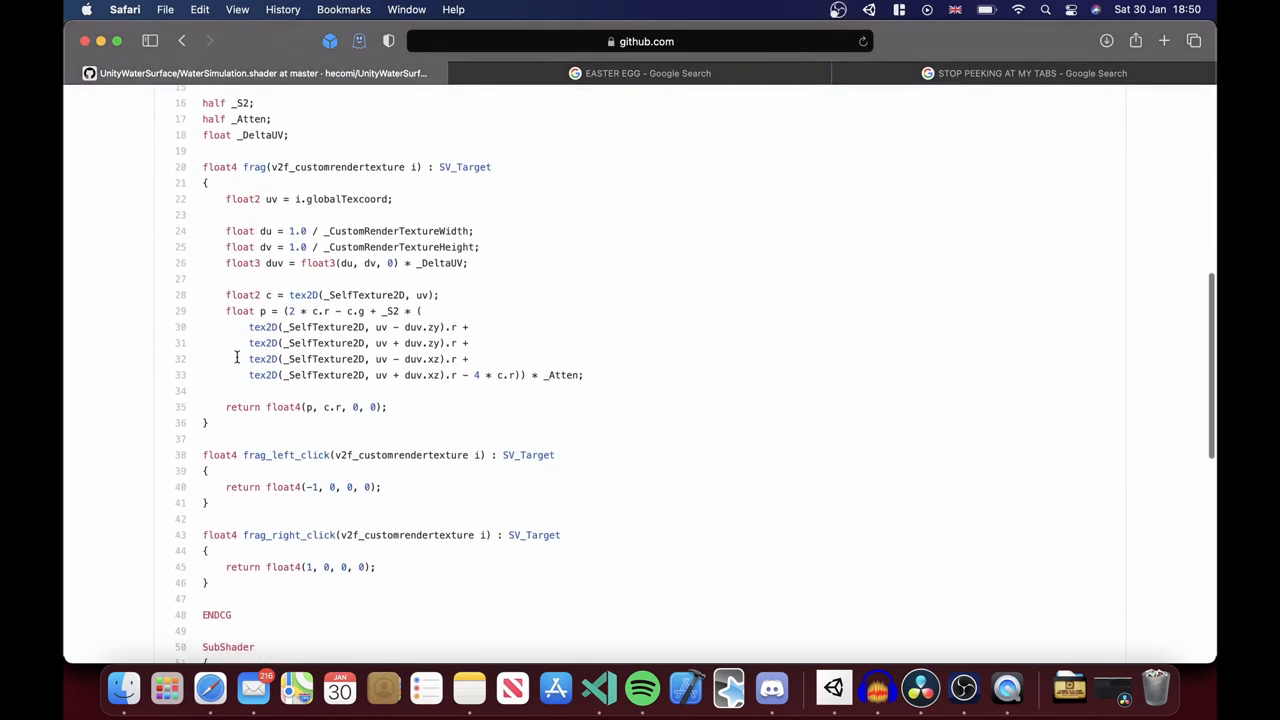
left_click_drag(224, 199, 453, 410)
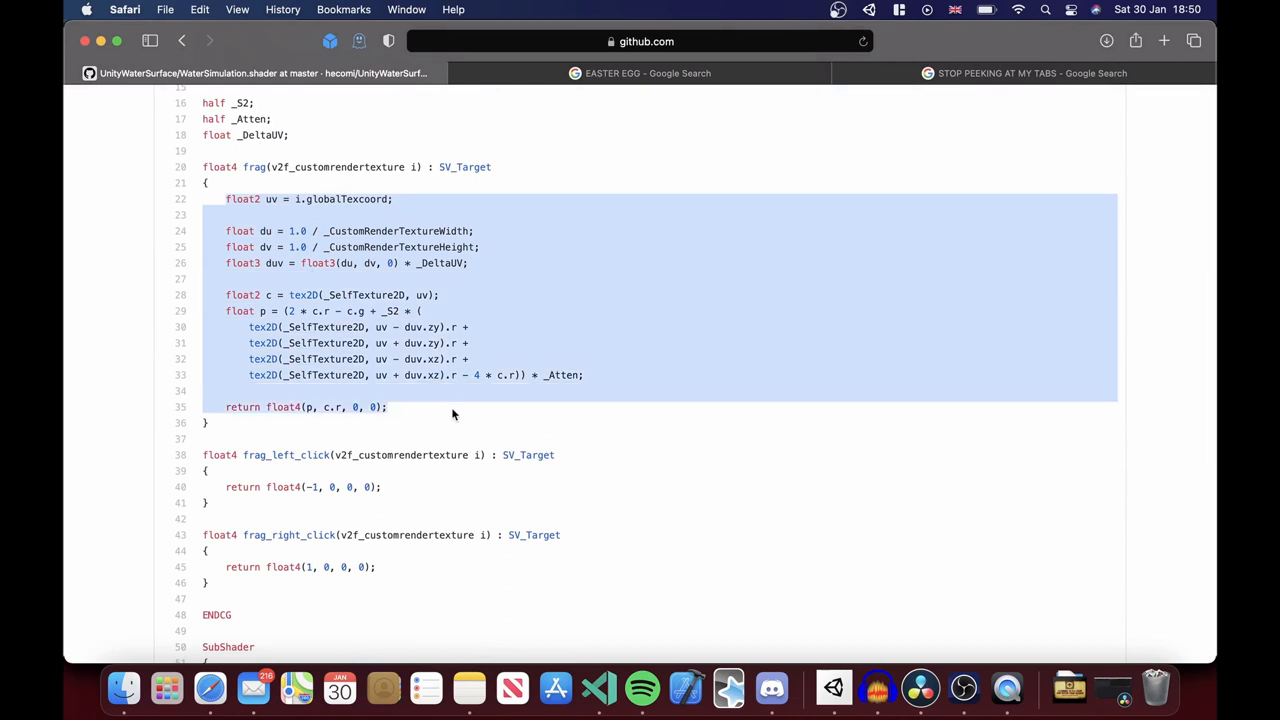
left_click(616, 468)
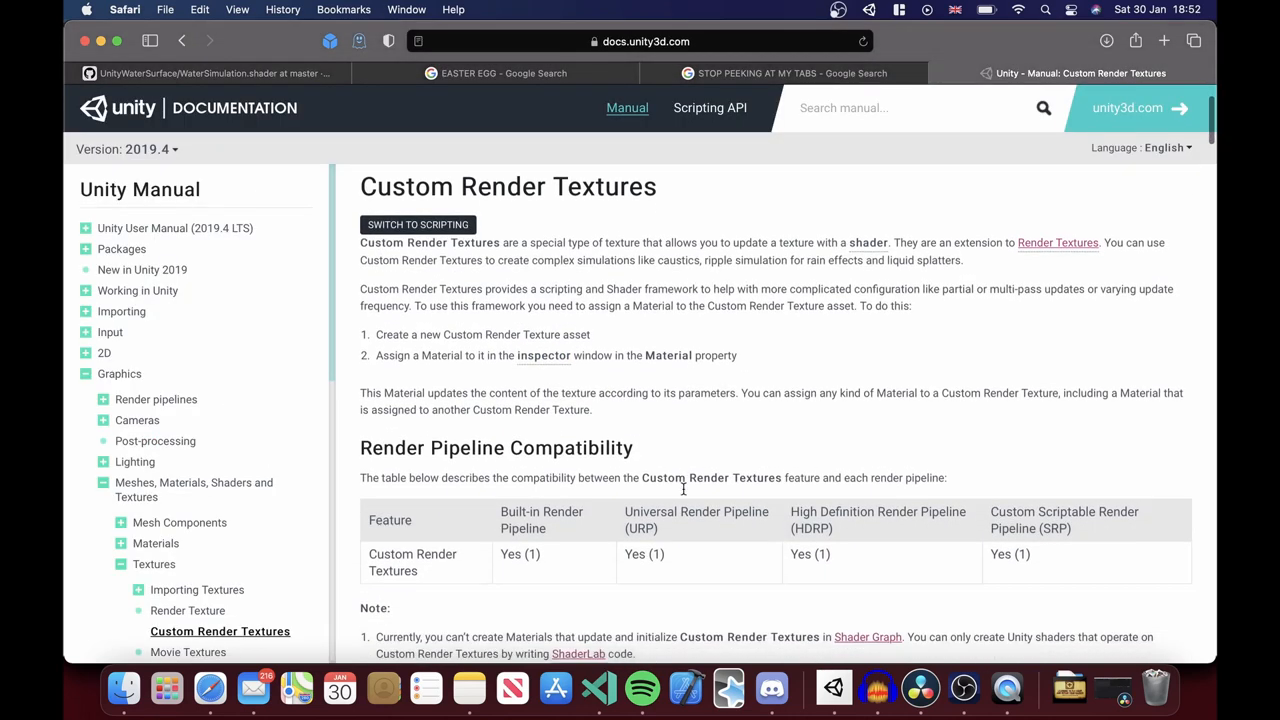
scroll(684, 490, "down", 5)
scroll(684, 490, "down", 3)
scroll(684, 490, "down", 3)
scroll(684, 490, "down", 2)
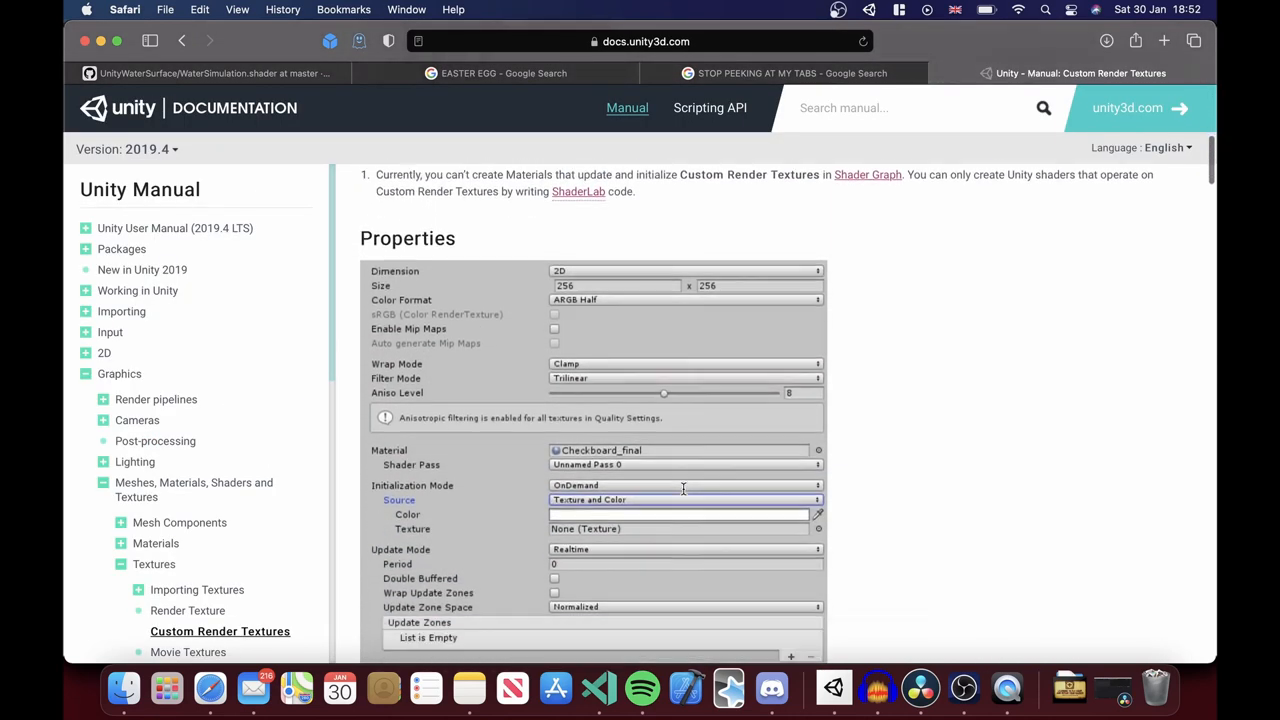
scroll(684, 490, "down", 2)
scroll(683, 489, "down", 3)
scroll(683, 489, "down", 3)
scroll(683, 489, "down", 2)
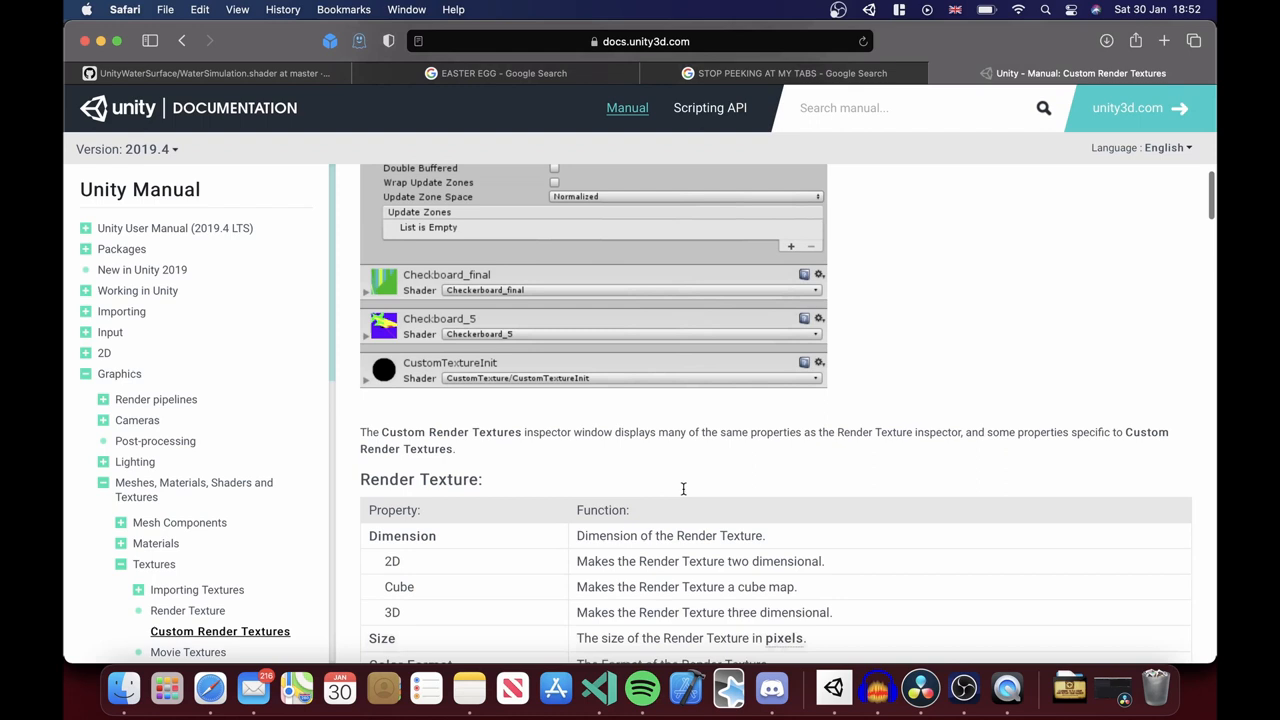
scroll(683, 489, "down", 2)
scroll(683, 489, "down", 3)
scroll(683, 489, "down", 3)
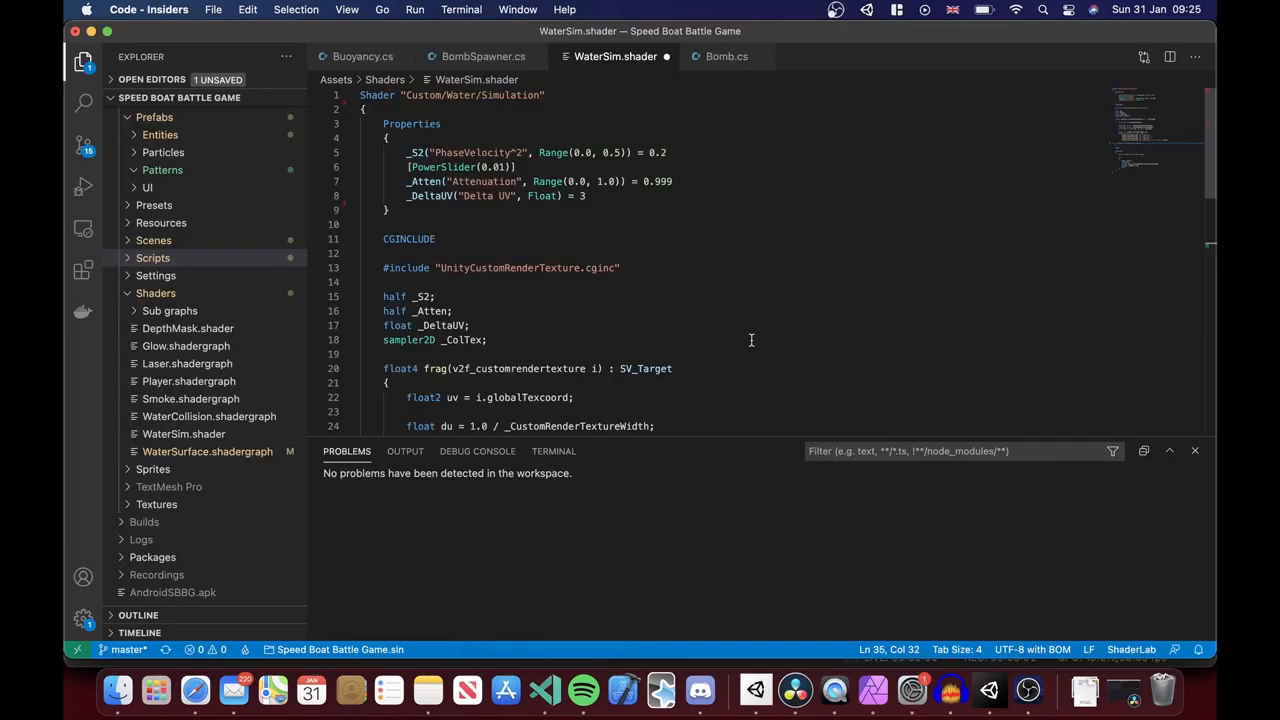
scroll(751, 341, "down", 2)
scroll(751, 341, "down", 2)
scroll(751, 341, "down", 2)
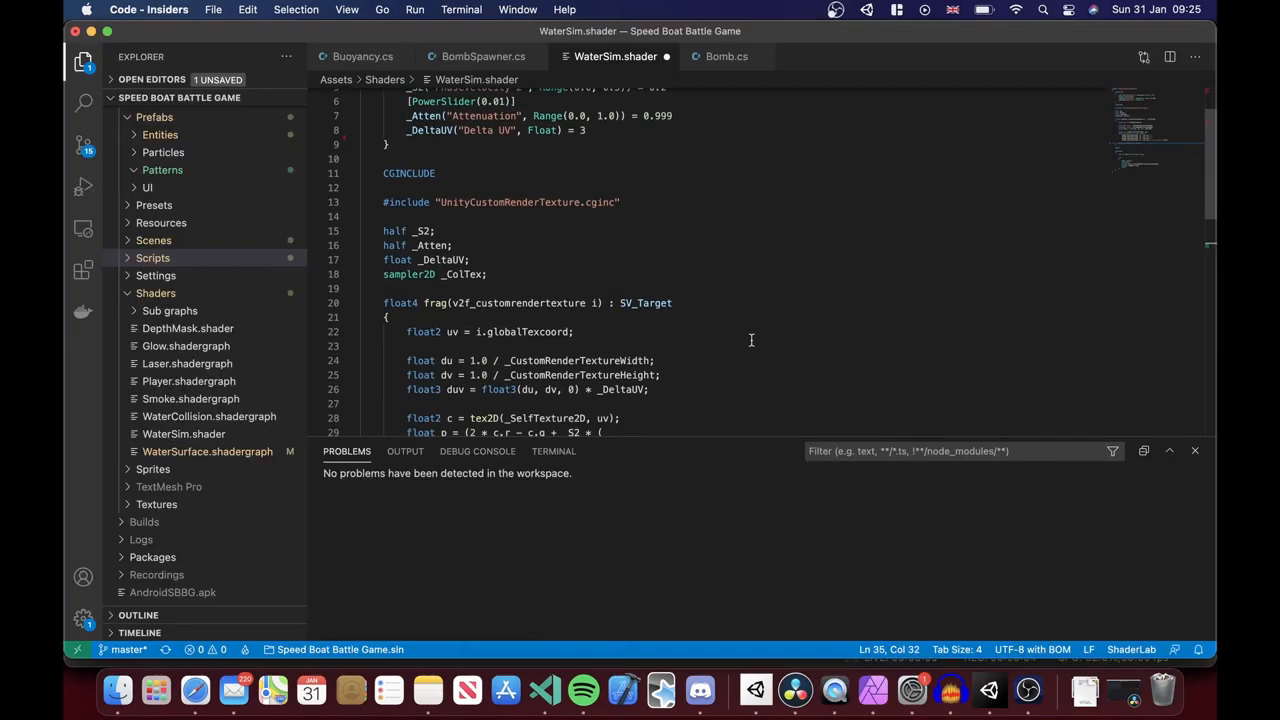
scroll(751, 341, "down", 1)
scroll(751, 341, "down", 2)
scroll(751, 341, "down", 2)
scroll(751, 341, "down", 1)
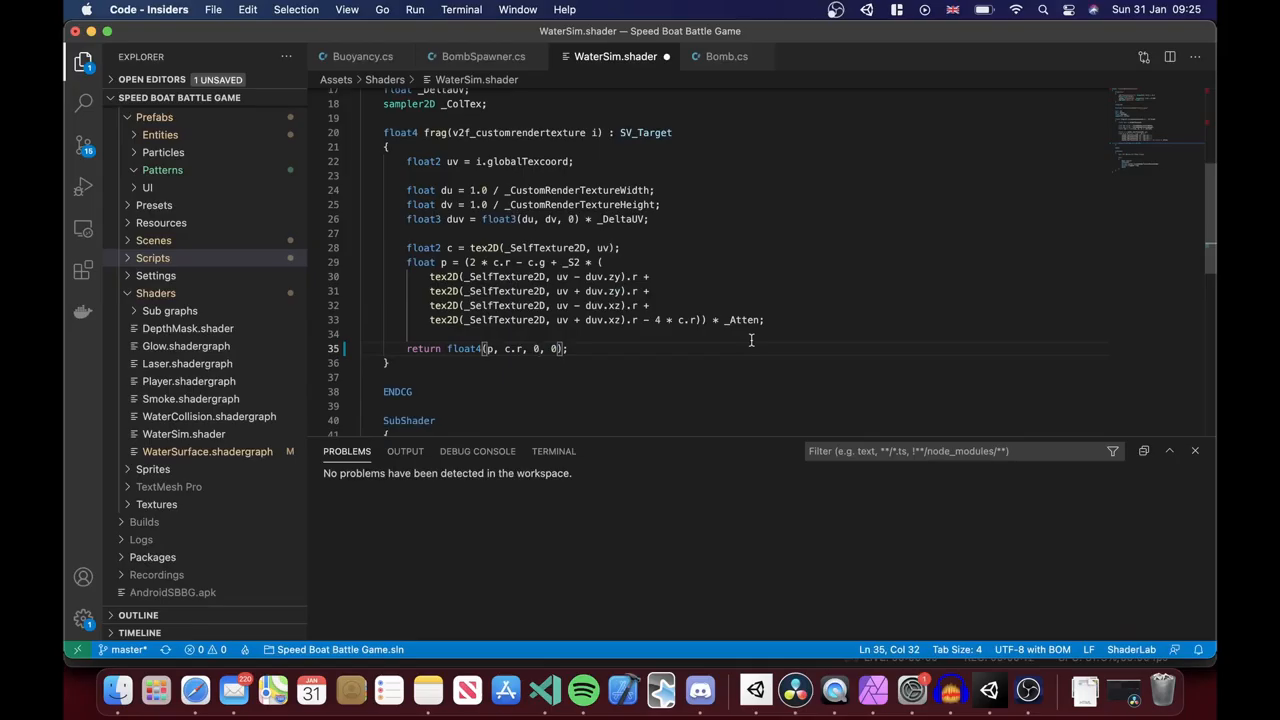
scroll(751, 341, "down", 2)
scroll(751, 341, "down", 3)
scroll(751, 341, "down", 3)
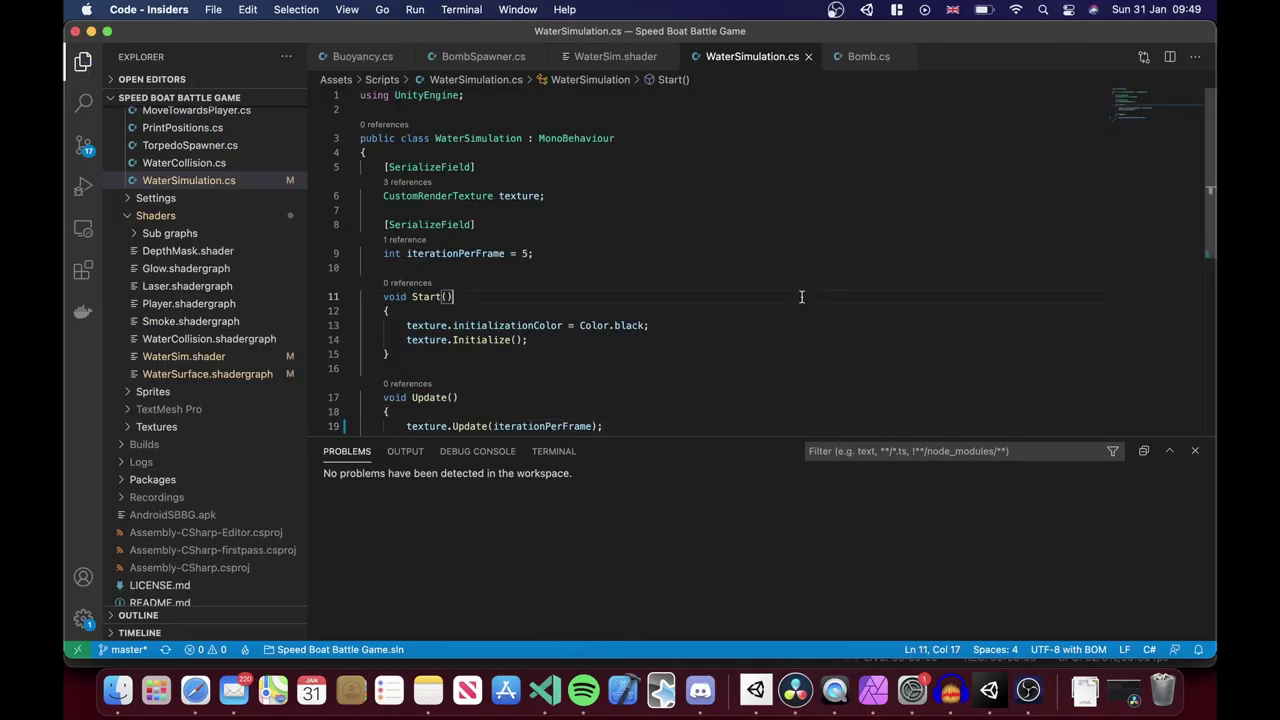
scroll(801, 297, "down", 1)
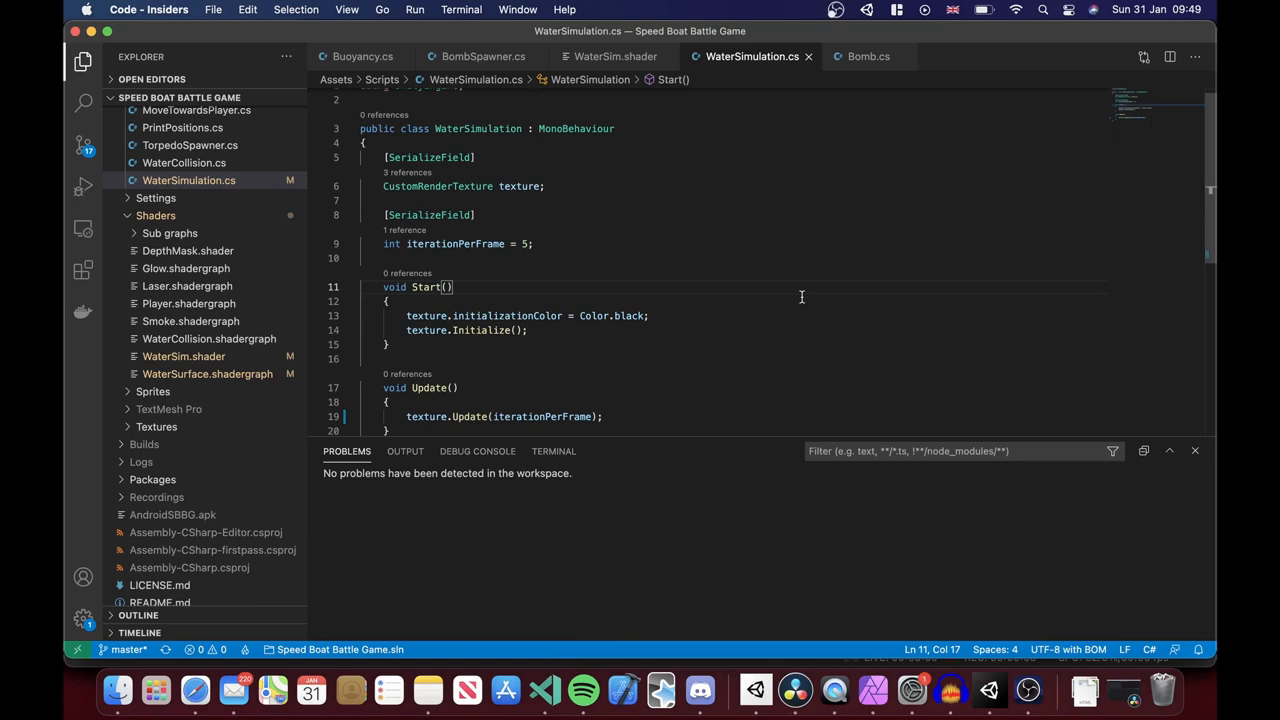
scroll(801, 297, "down", 1)
scroll(801, 297, "down", 1)
scroll(801, 297, "down", 1)
scroll(801, 297, "down", 1)
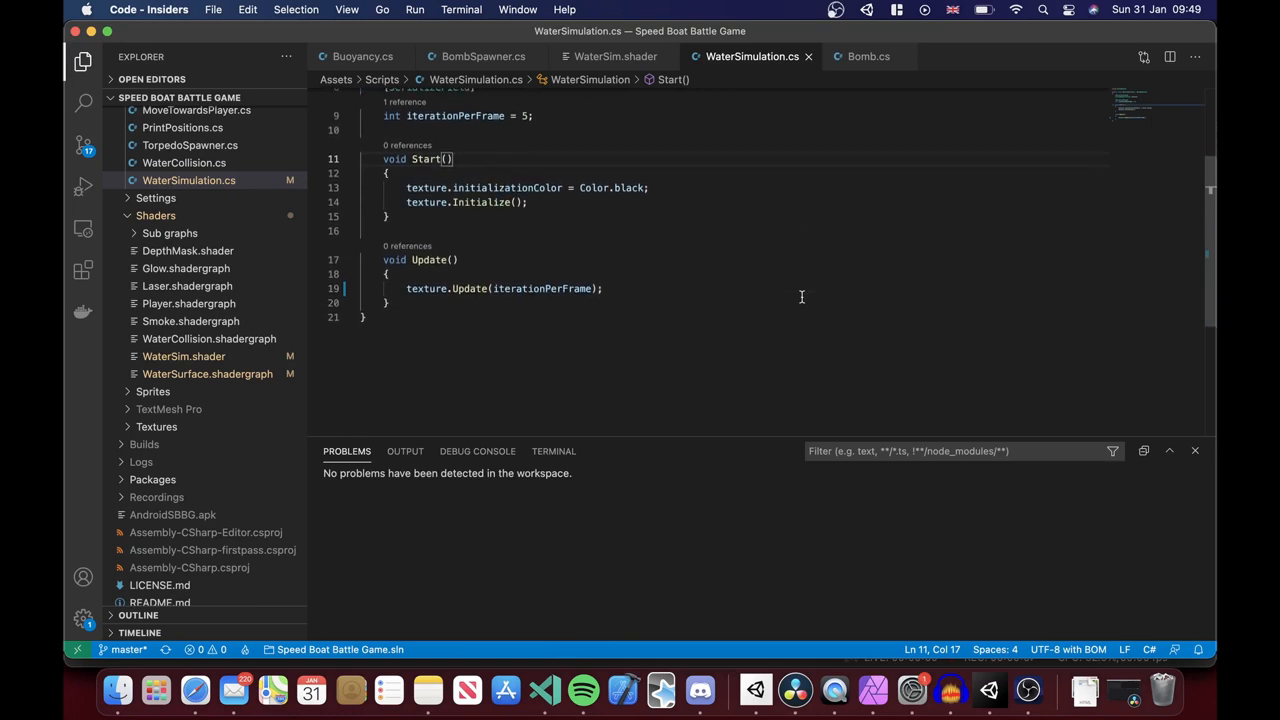
scroll(801, 297, "up", 2)
scroll(801, 297, "up", 2)
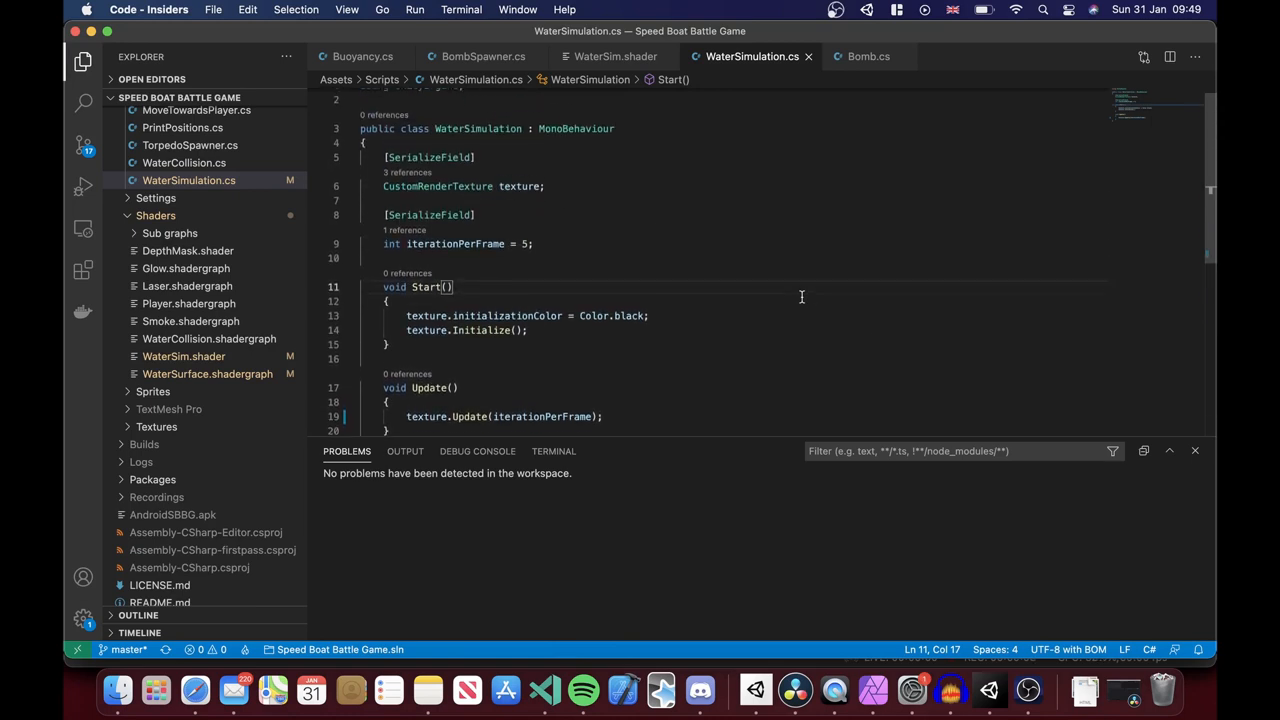
scroll(801, 297, "up", 1)
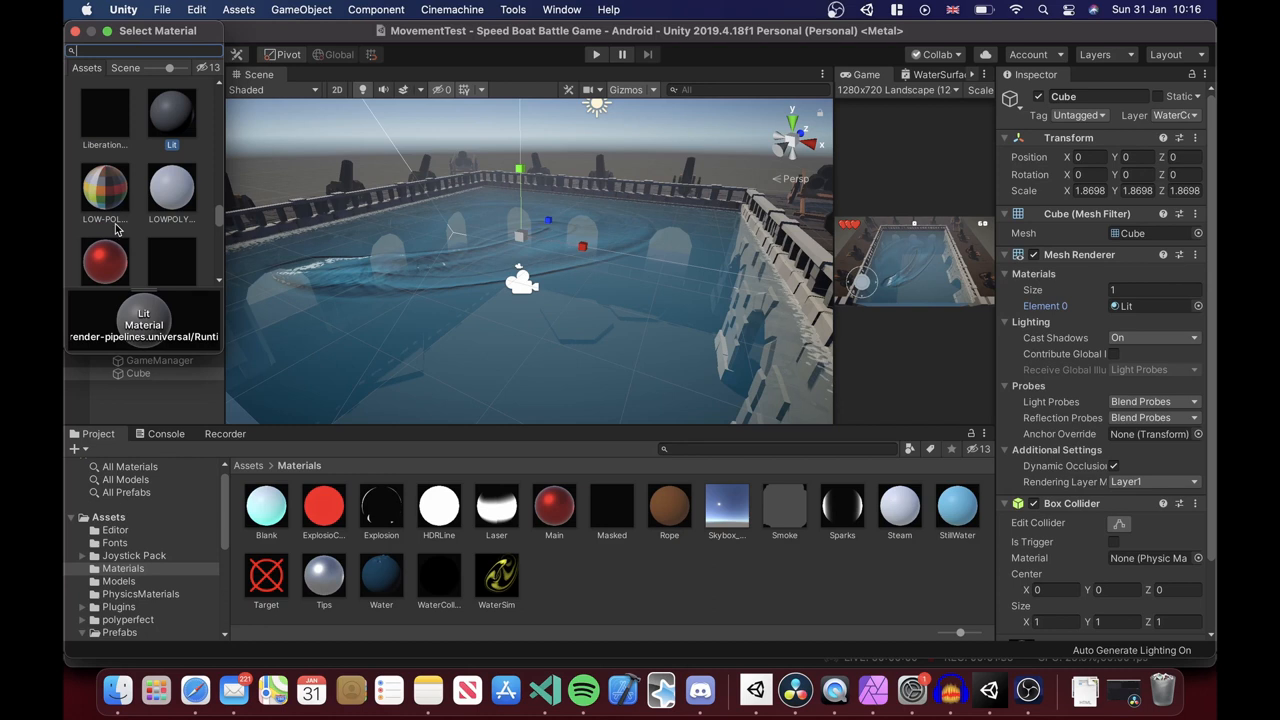
scroll(116, 229, "down", 3)
Assign the metalPurple material to the Cube's Mesh Renderer Element 0 slot
left_click(172, 245)
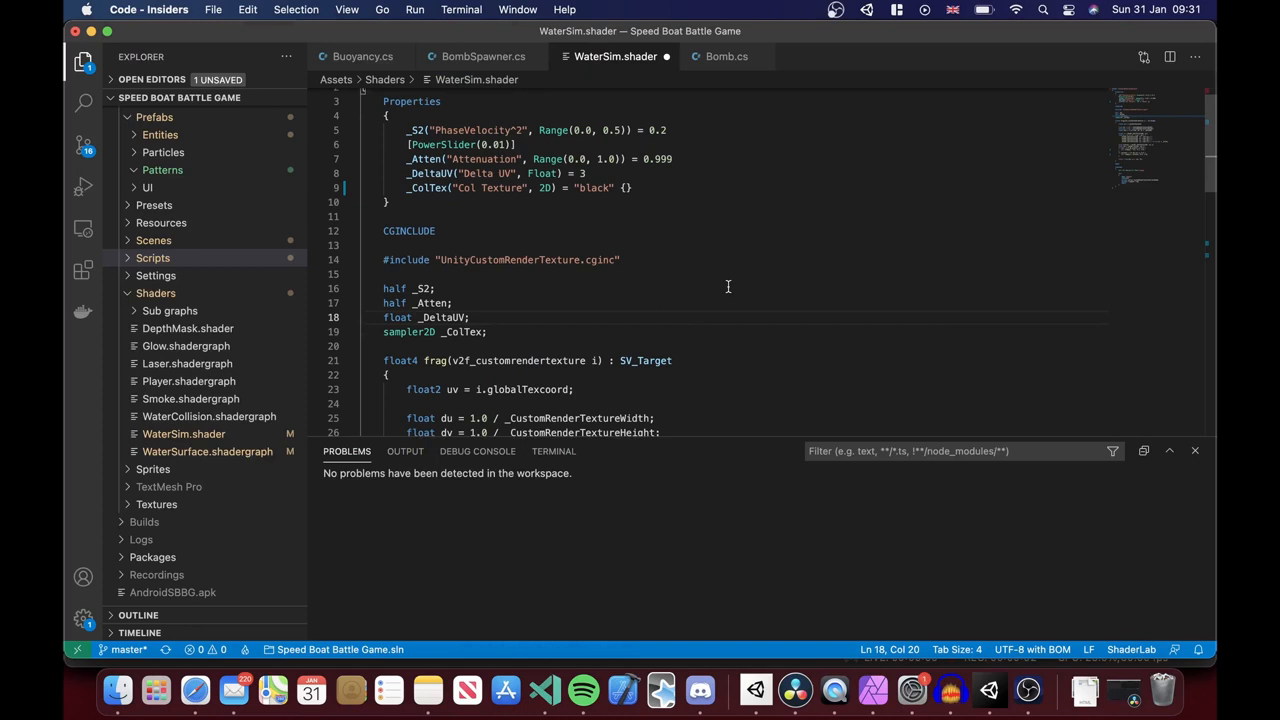
scroll(728, 287, "down", 3)
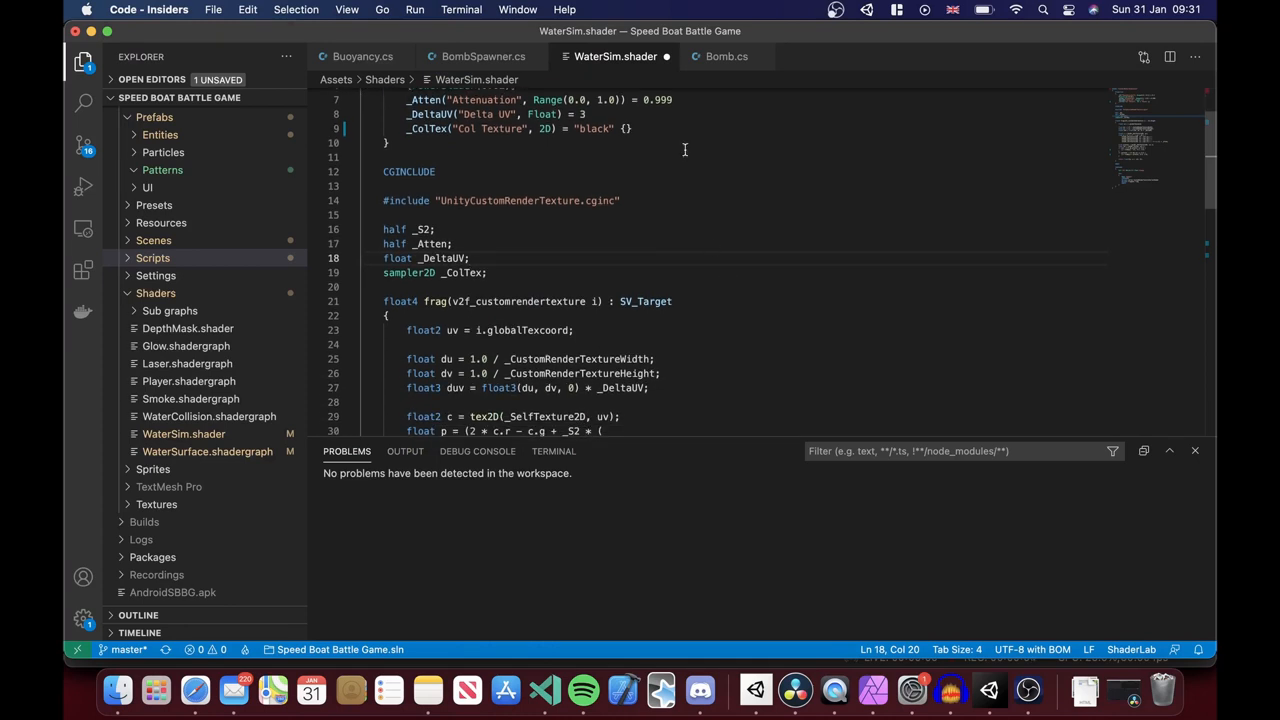
Focus the WaterSim.shader editor to reach the collision block in the frag function
left_click(560, 214)
scroll(733, 221, "down", 10)
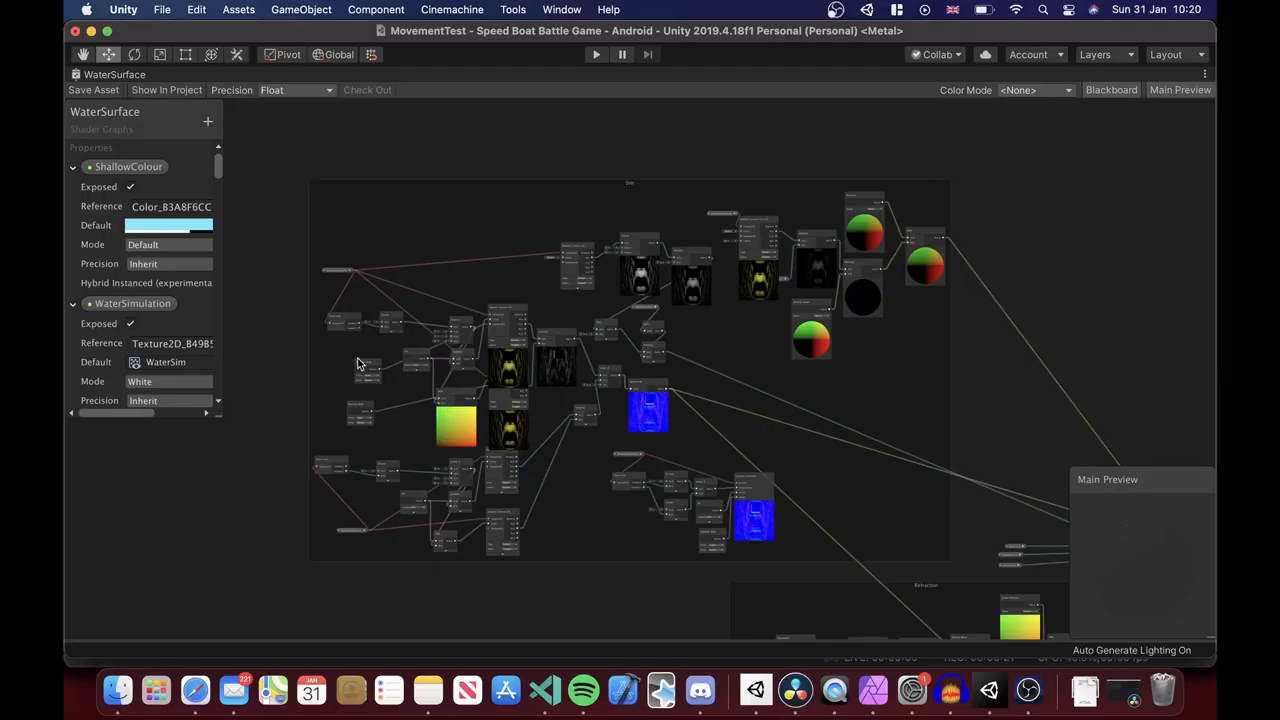
scroll(335, 260, "up", 5)
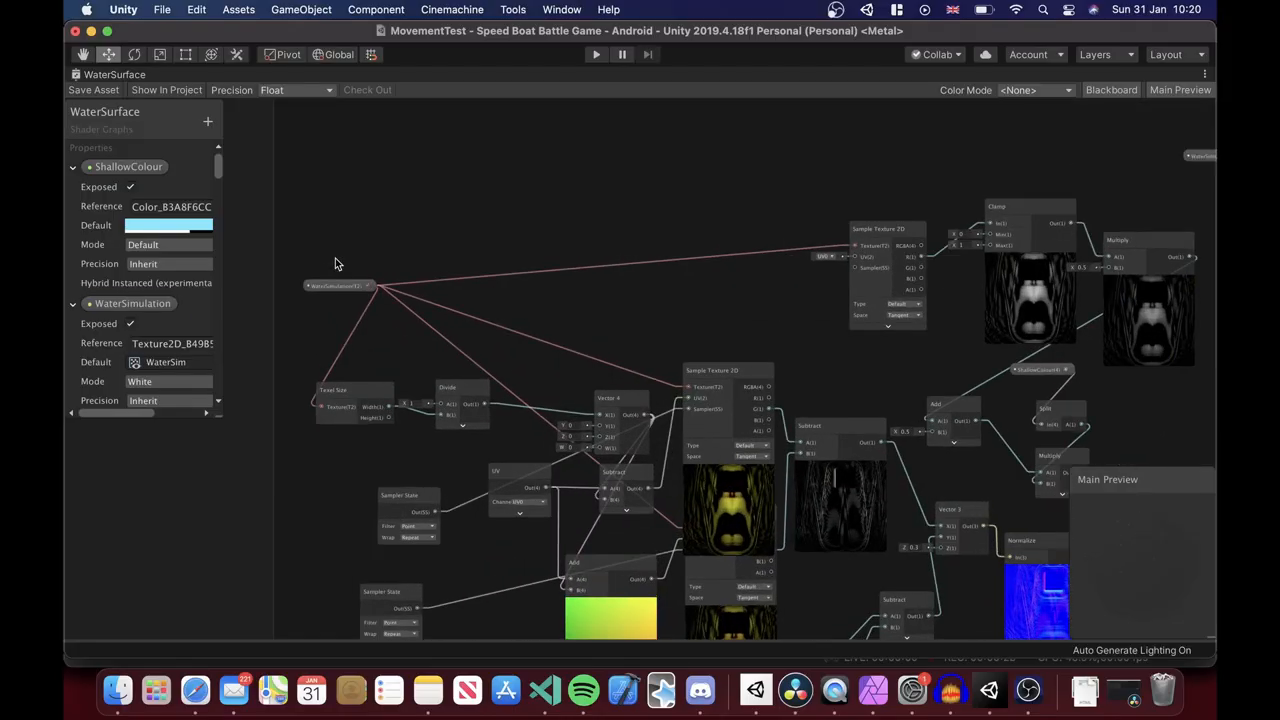
Pan the WaterSurface graph down to the Sim group's texel size and custom function nodes
mouse_move(335, 258)
middle_mouse_down()
mouse_move(356, 226)
mouse_move(357, 143)
middle_mouse_up()
middle_click_drag(325, 365, 322, 200)
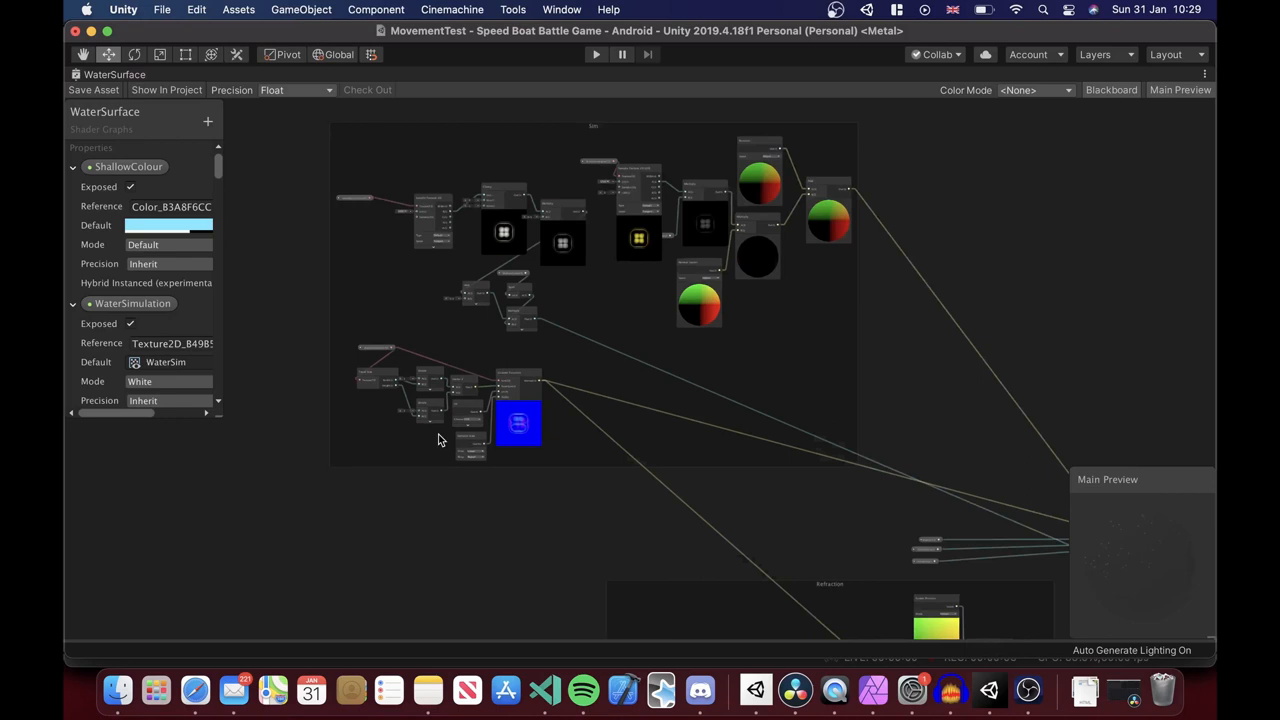
scroll(438, 434, "up", 2)
scroll(430, 455, "up", 3)
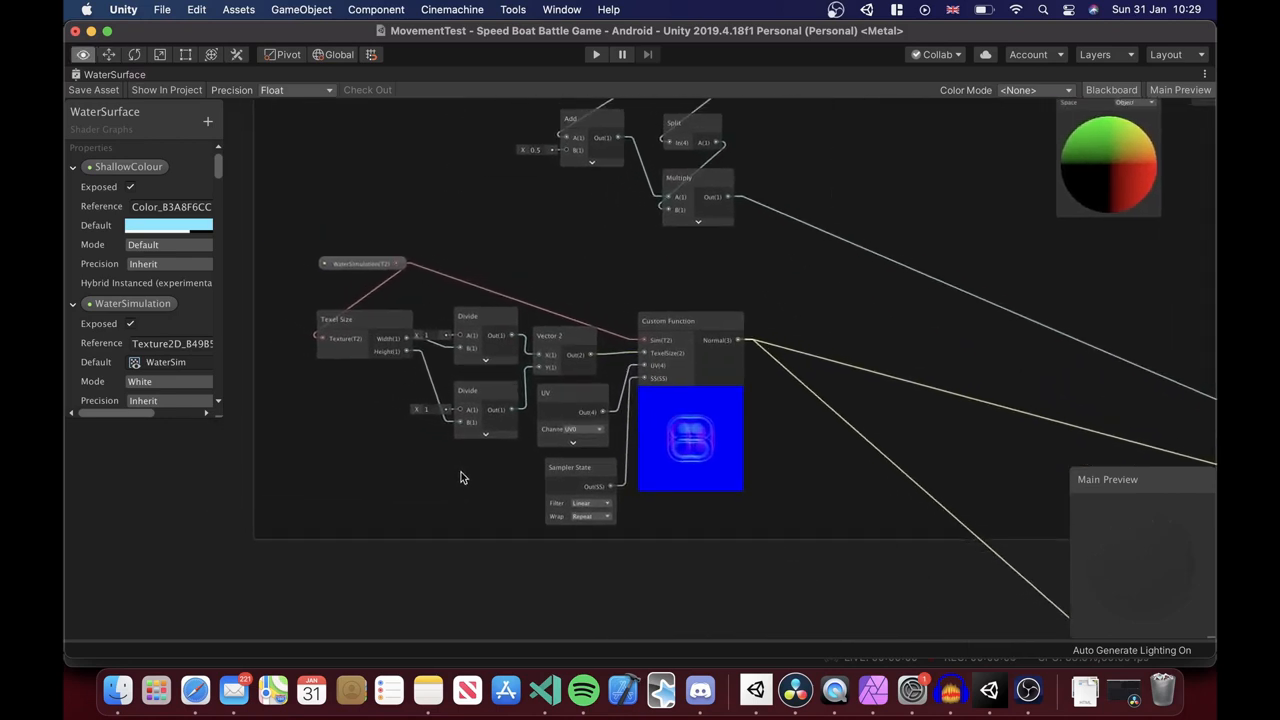
scroll(411, 437, "up", 2)
scroll(411, 437, "up", 2)
Inspect the GetSimNormal custom function, position offset nodes and PBR Master across the graph
left_click(637, 385)
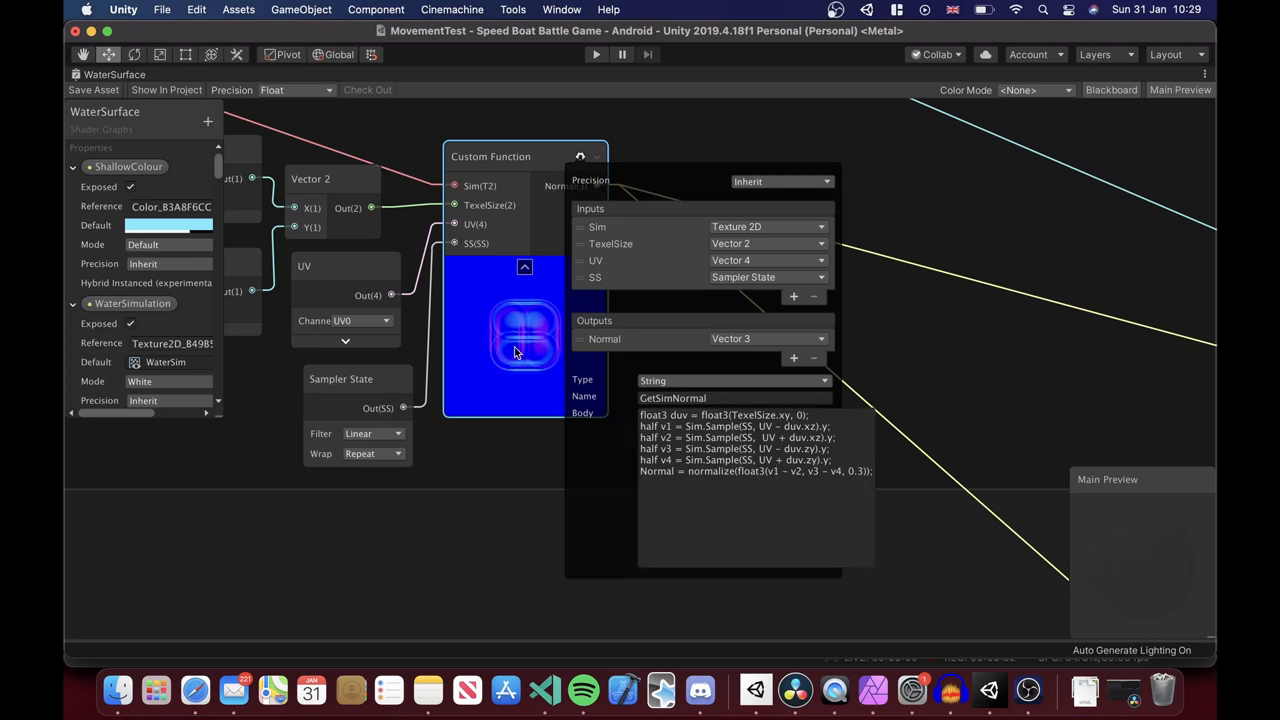
scroll(515, 350, "down", 5)
scroll(490, 272, "up", 5)
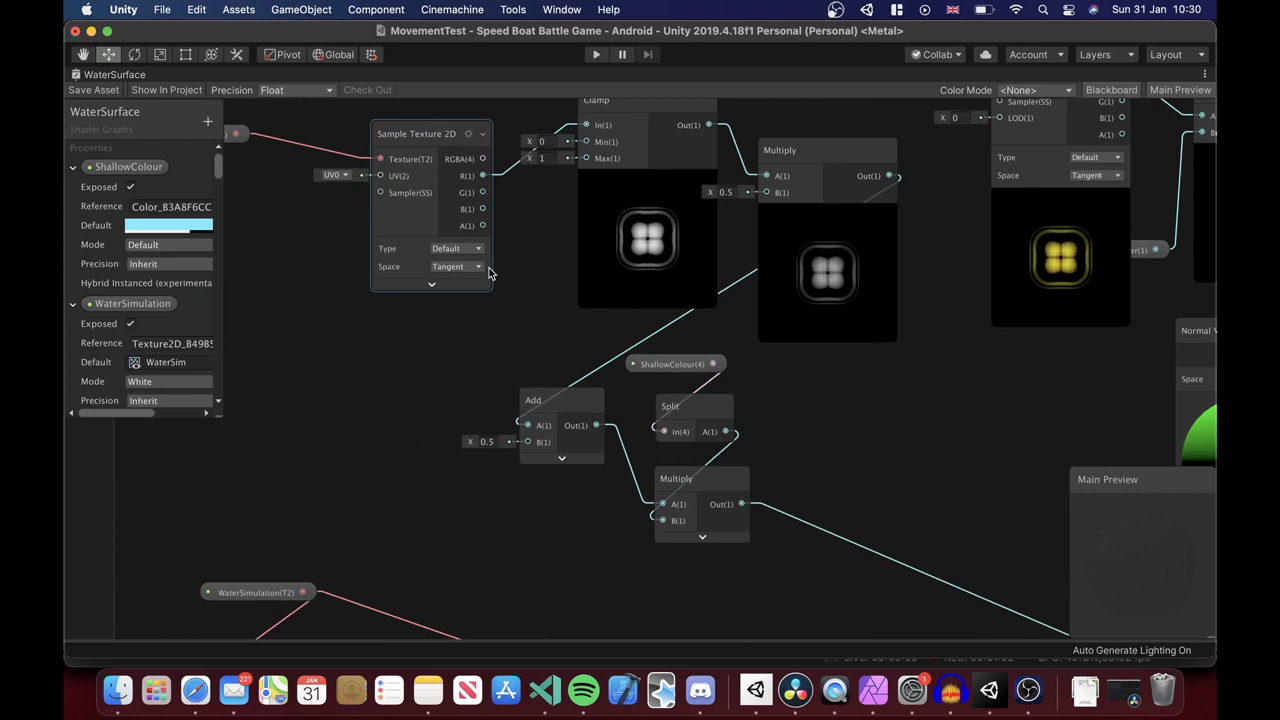
mouse_move(500, 265)
middle_mouse_down()
mouse_move(600, 318)
mouse_move(502, 290)
middle_mouse_up()
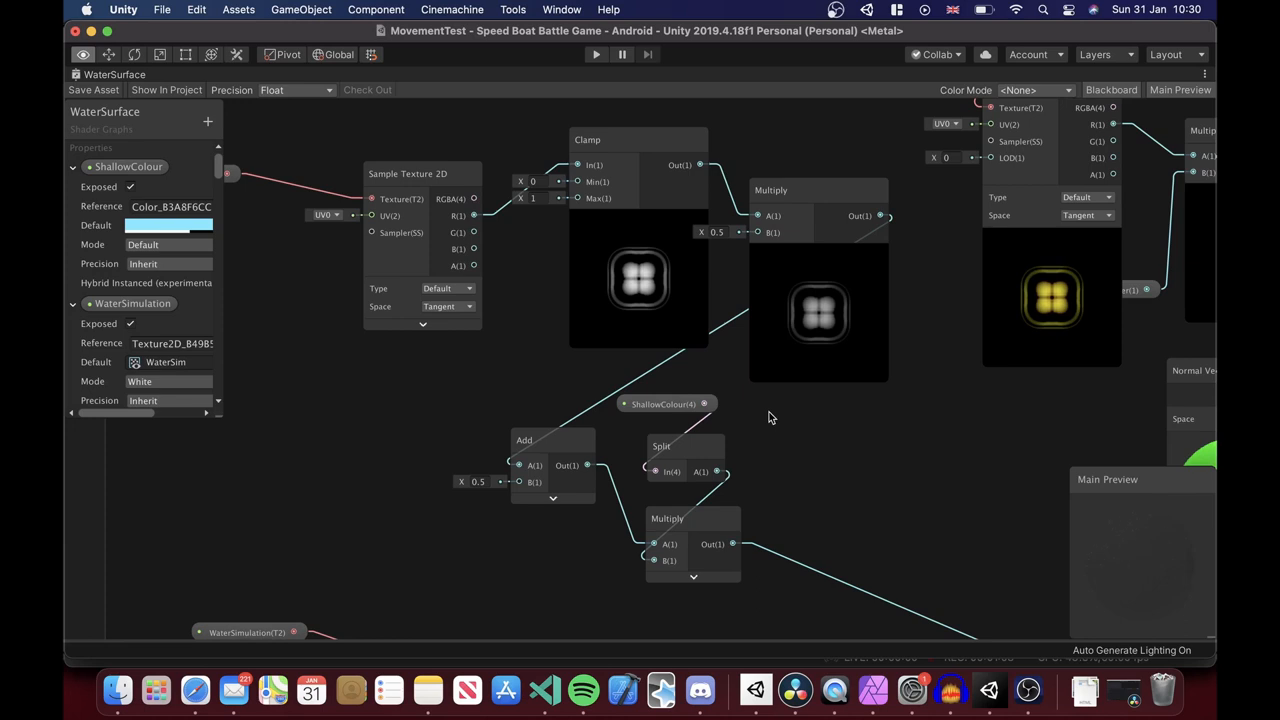
scroll(770, 417, "down", 5)
scroll(1061, 308, "up", 1)
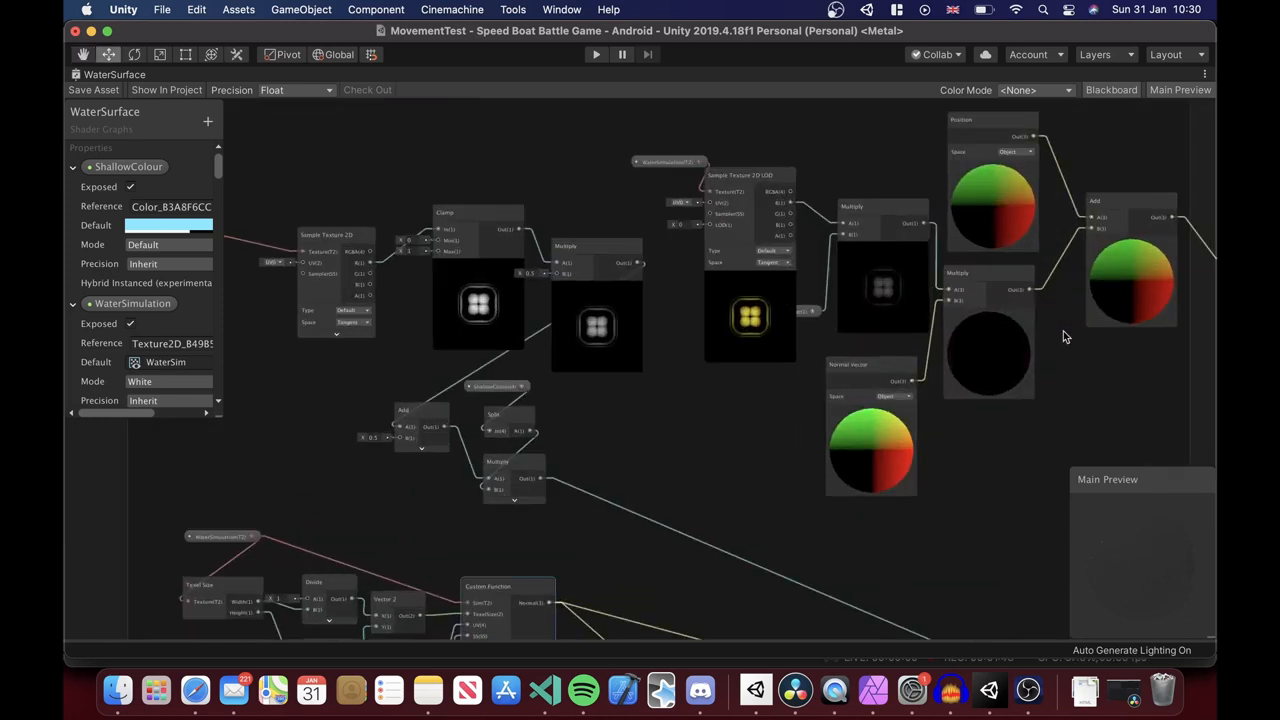
middle_click_drag(1063, 331, 853, 389)
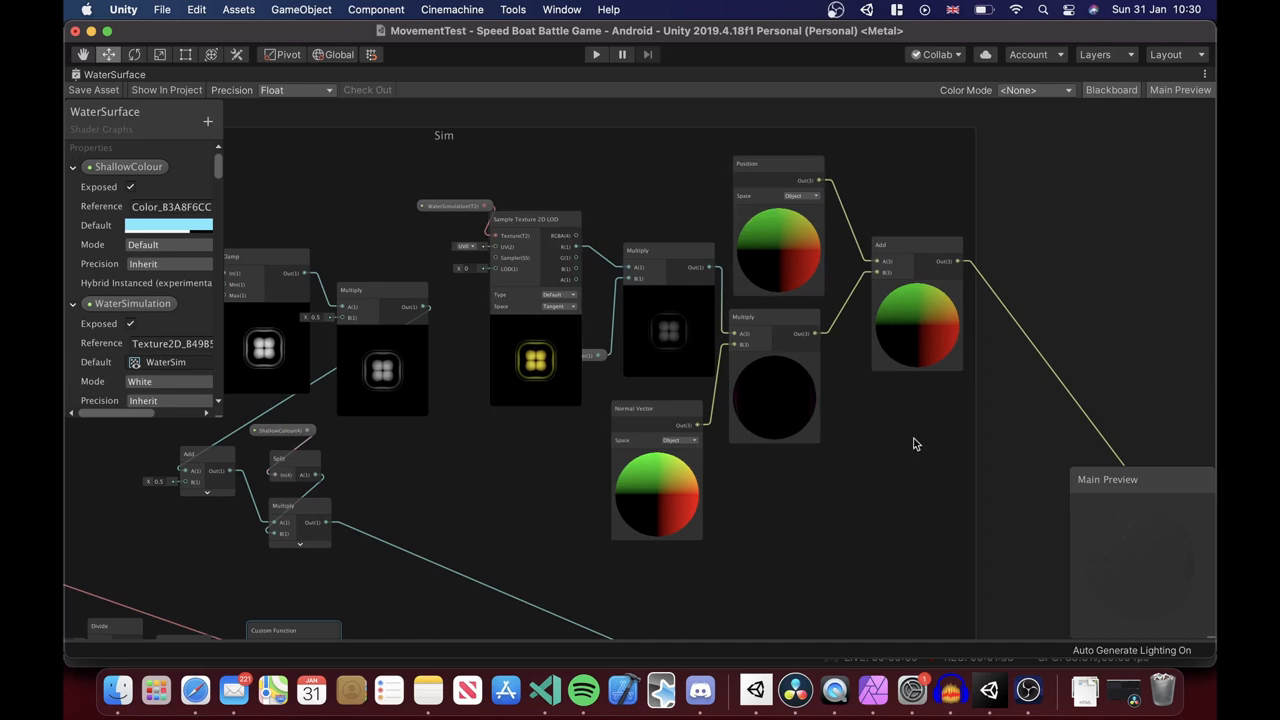
scroll(914, 443, "up", 3)
scroll(830, 420, "up", 3)
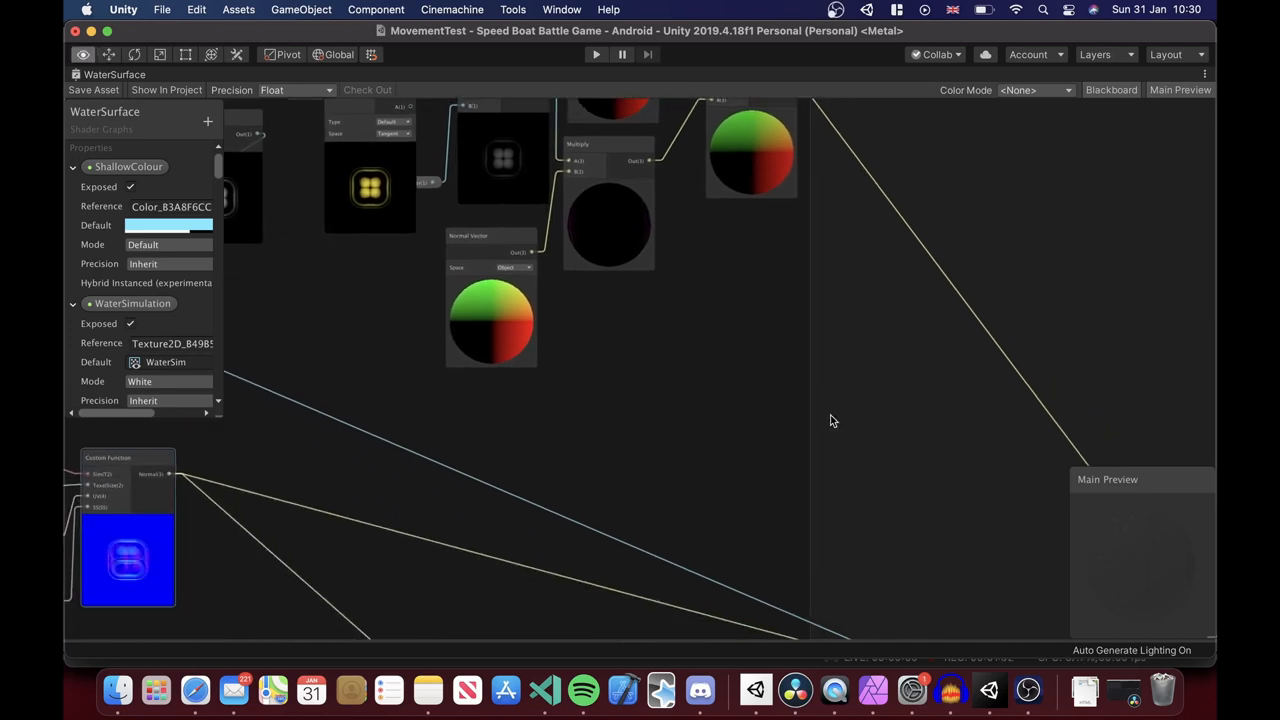
scroll(700, 300, "up", 3)
middle_click_drag(846, 421, 607, 328)
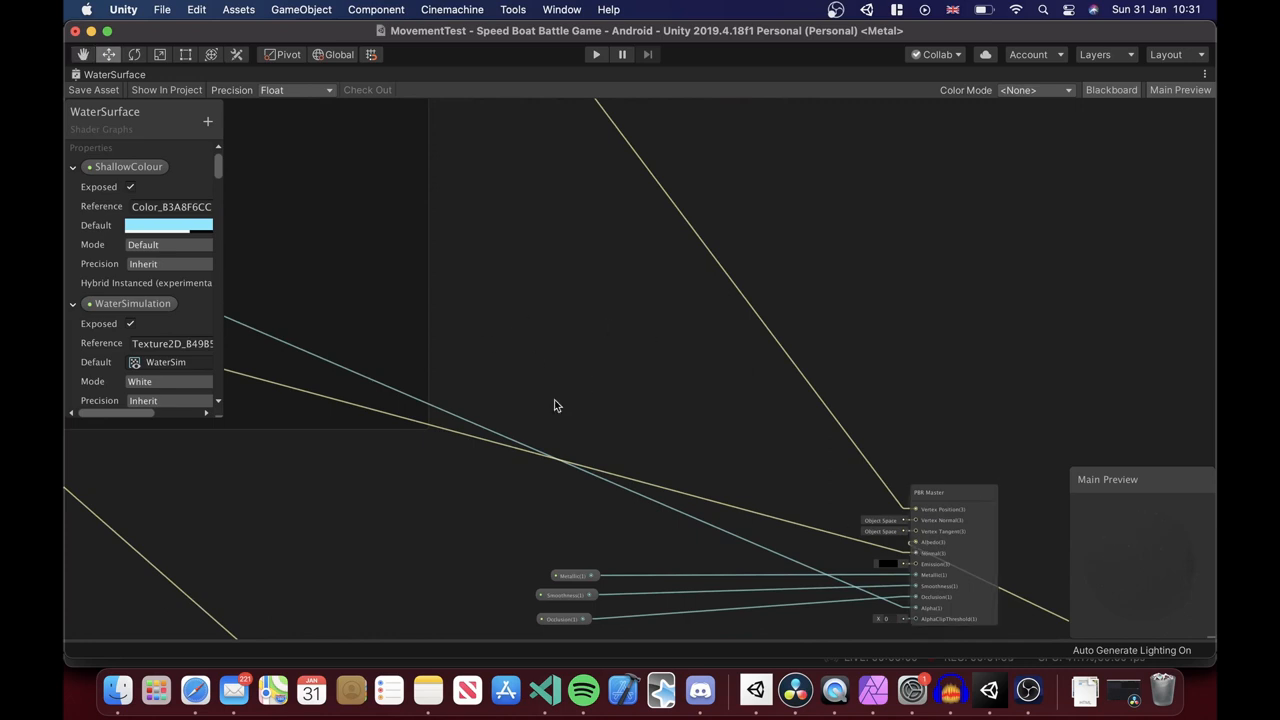
scroll(878, 178, "down", 5)
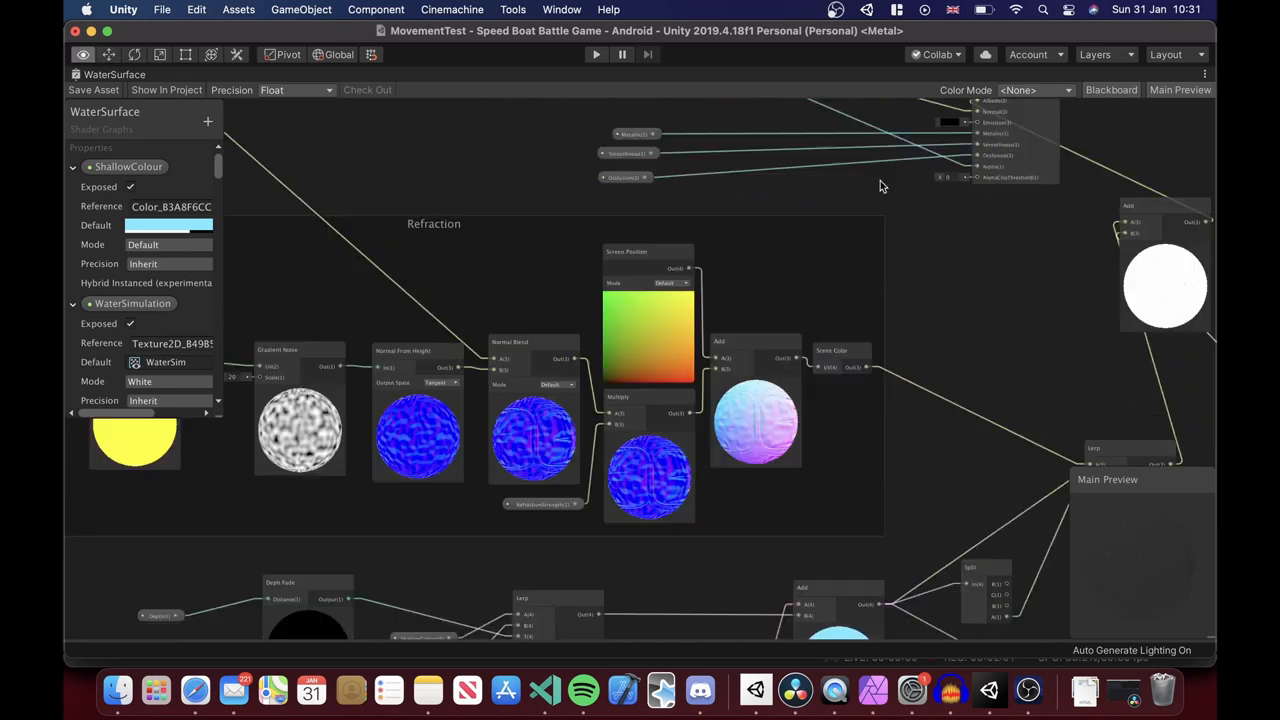
scroll(878, 175, "up", 3)
scroll(878, 175, "down", 4)
scroll(878, 178, "up", 1)
scroll(878, 181, "down", 1)
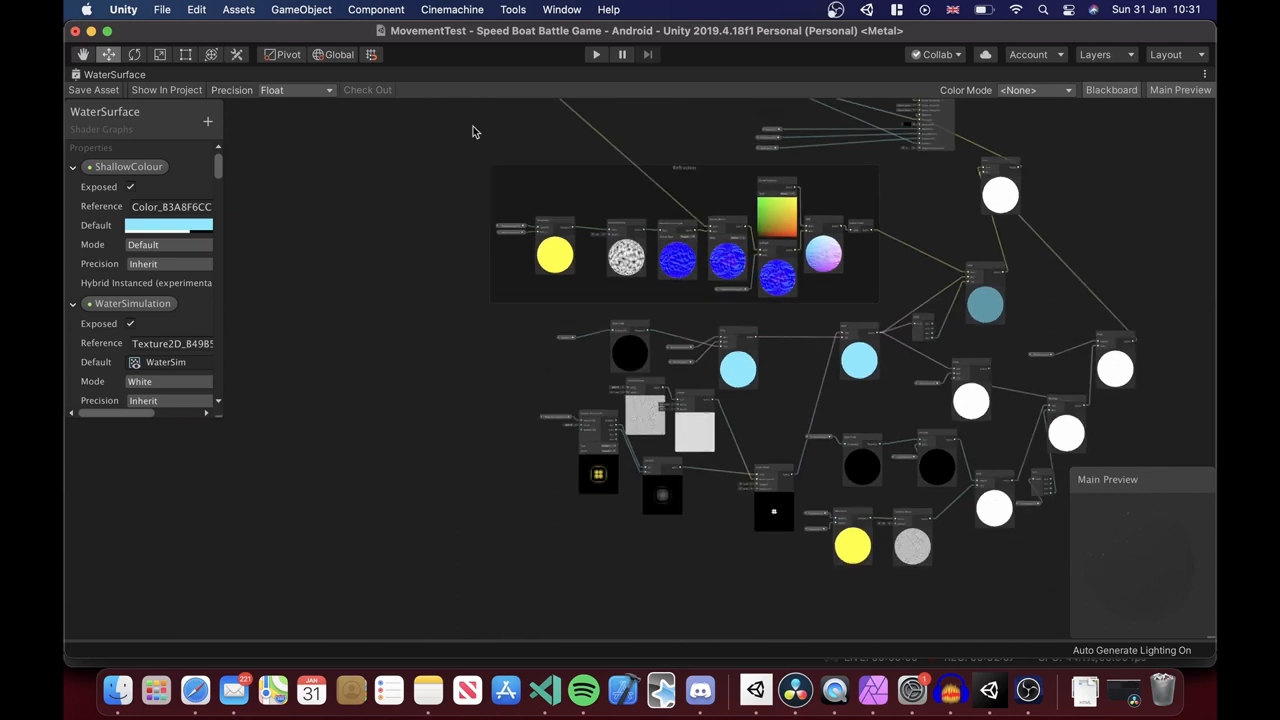
Un-maximize the Shader Graph window back into the docked editor layout
key("shift+space")
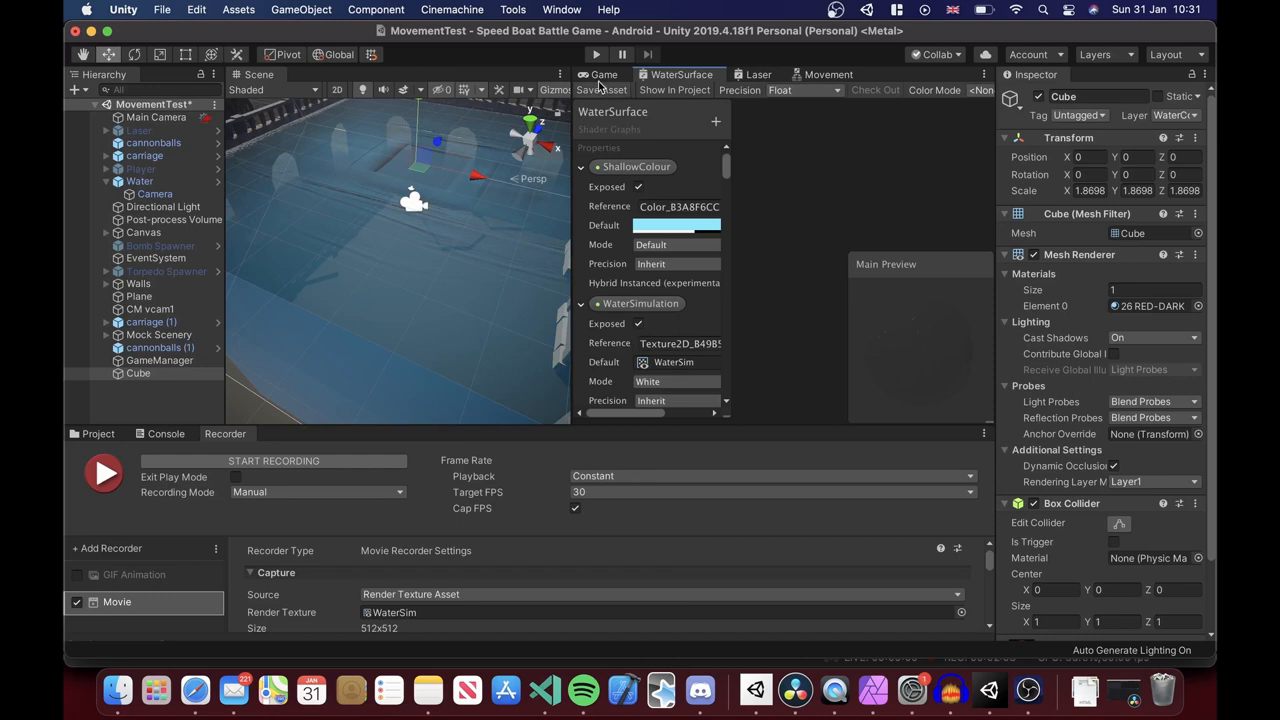
Run the game in the Game view to see the rippling pool
left_click(602, 75)
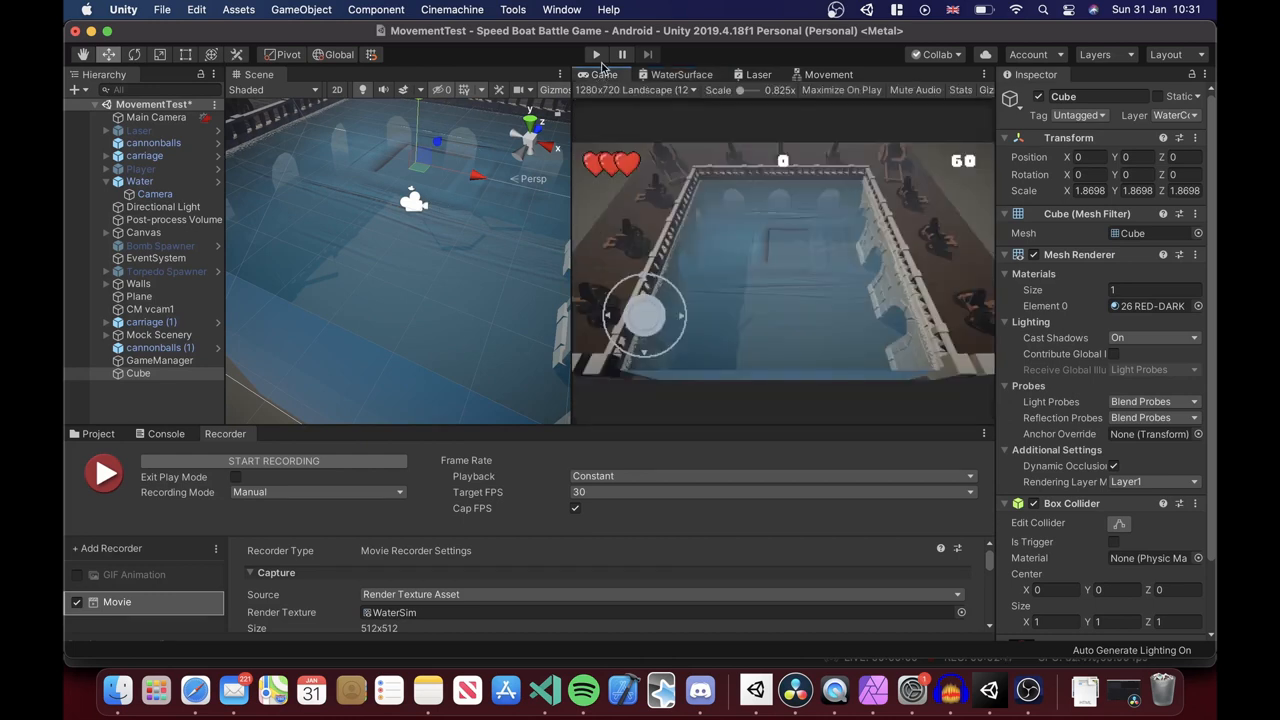
left_click(596, 54)
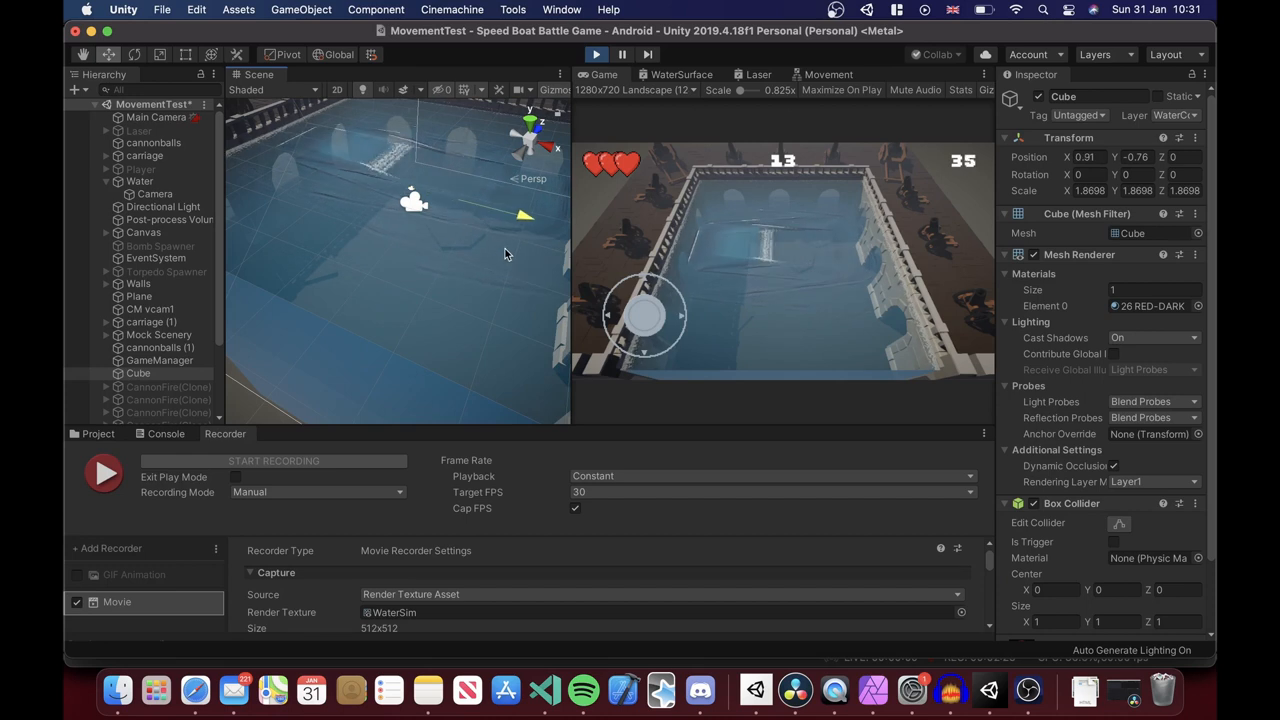
Select the Cube after the Main Camera and raise it inside the pool to disturb the water
left_click(156, 117)
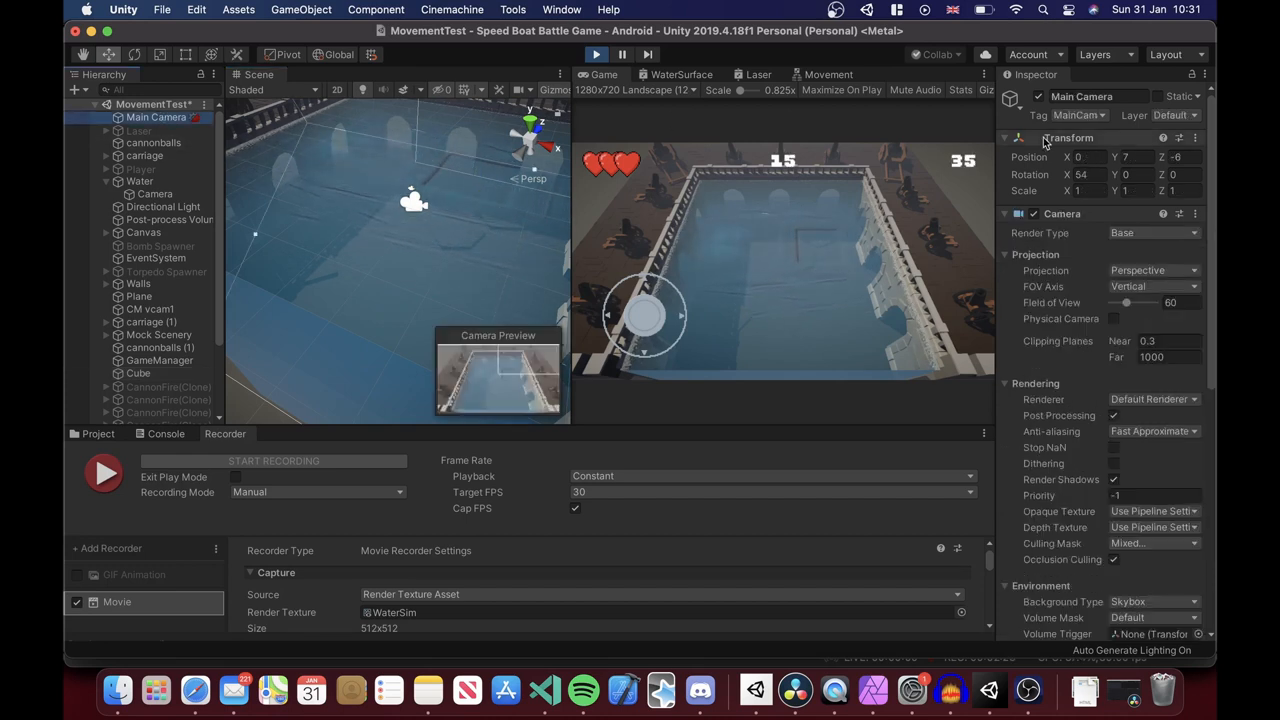
left_click(403, 180)
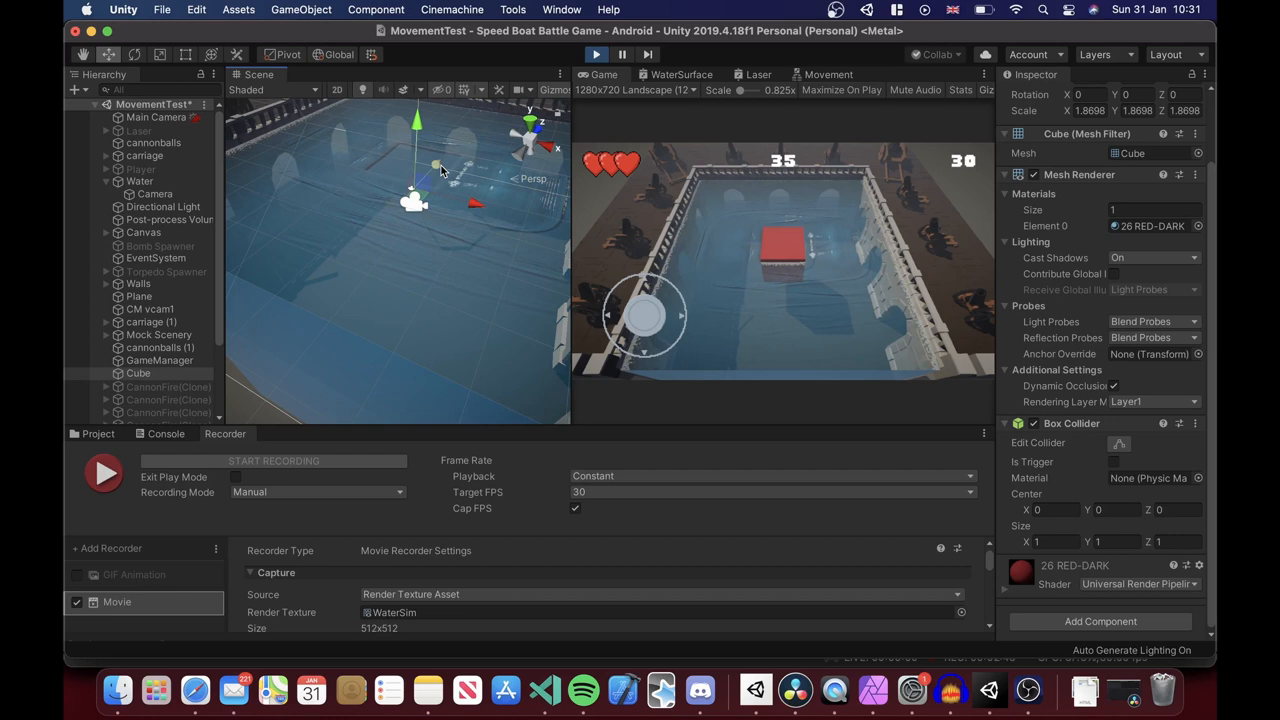
mouse_move(441, 170)
left_mouse_down()
mouse_move(447, 158)
mouse_move(429, 221)
mouse_move(460, 178)
mouse_move(466, 188)
mouse_move(446, 229)
left_mouse_up()
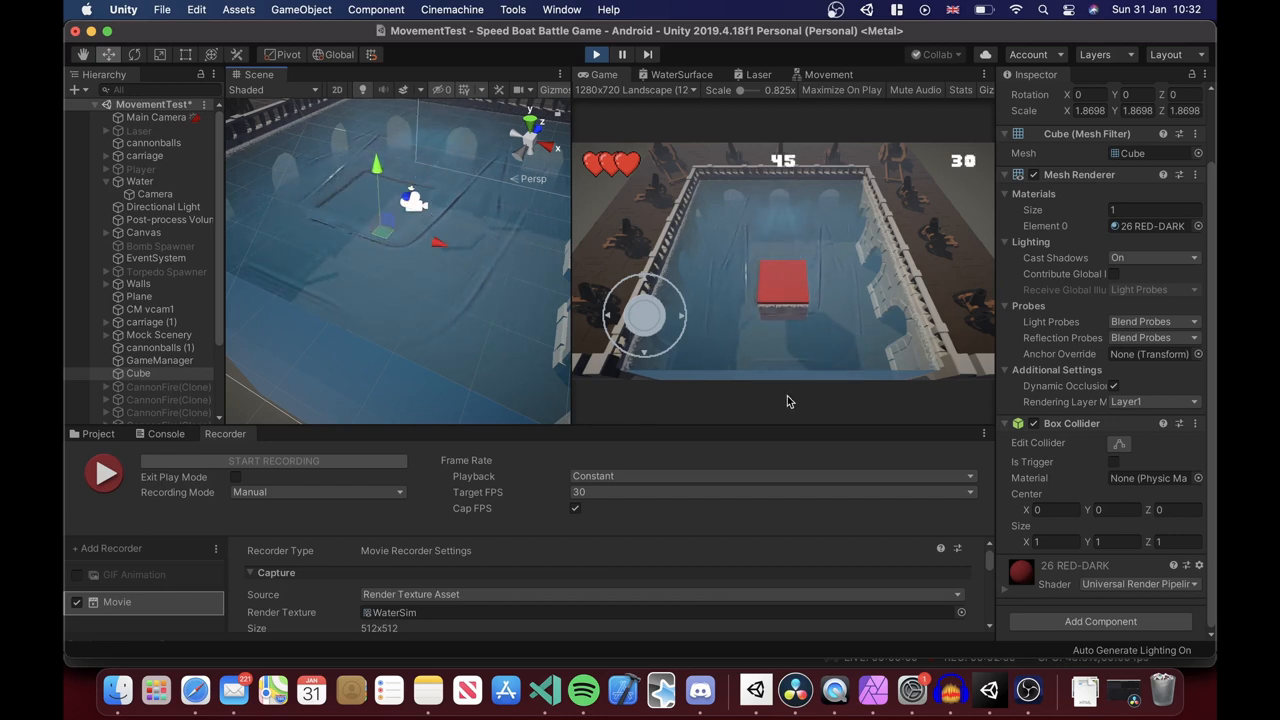